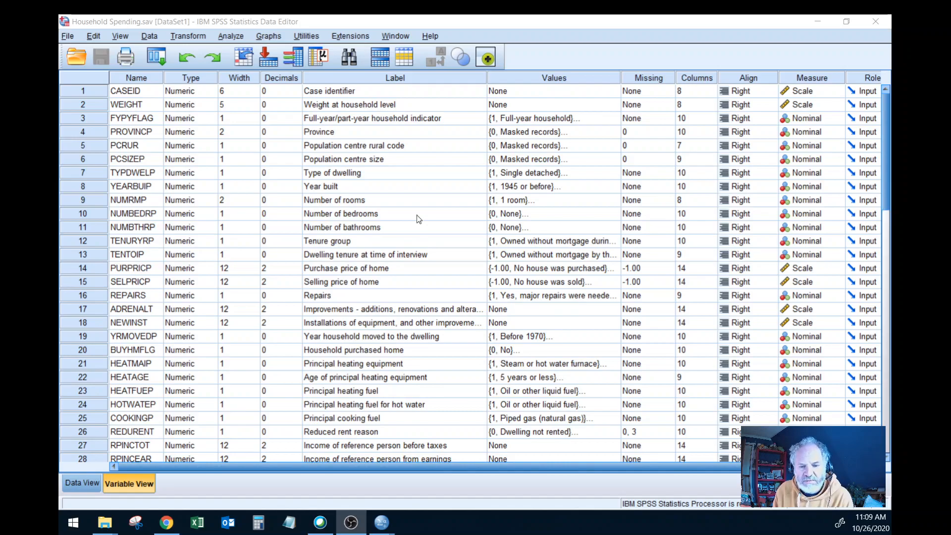
Step: Review the value labels defined for the Type of dwelling variable without changing them
scroll(394, 254, "down", 1)
scroll(394, 254, "up", 1)
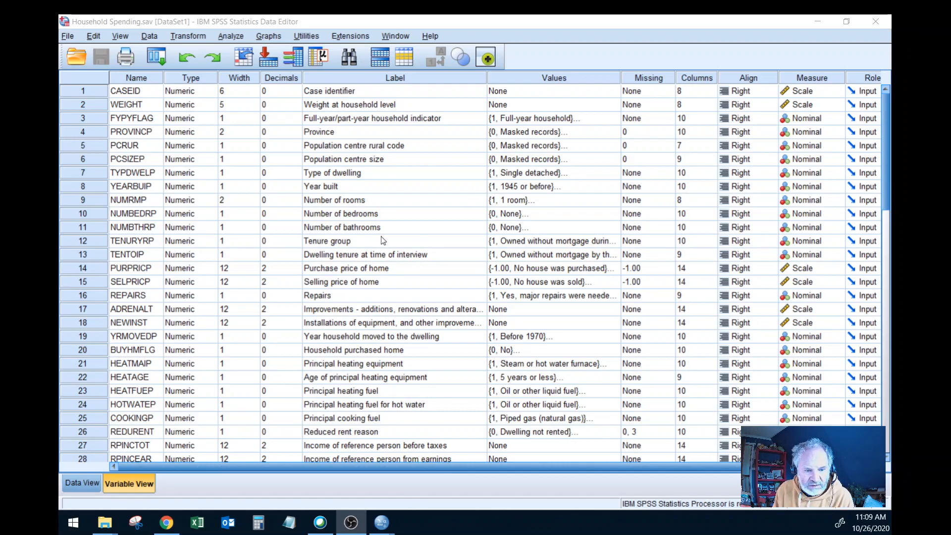
left_click(529, 175)
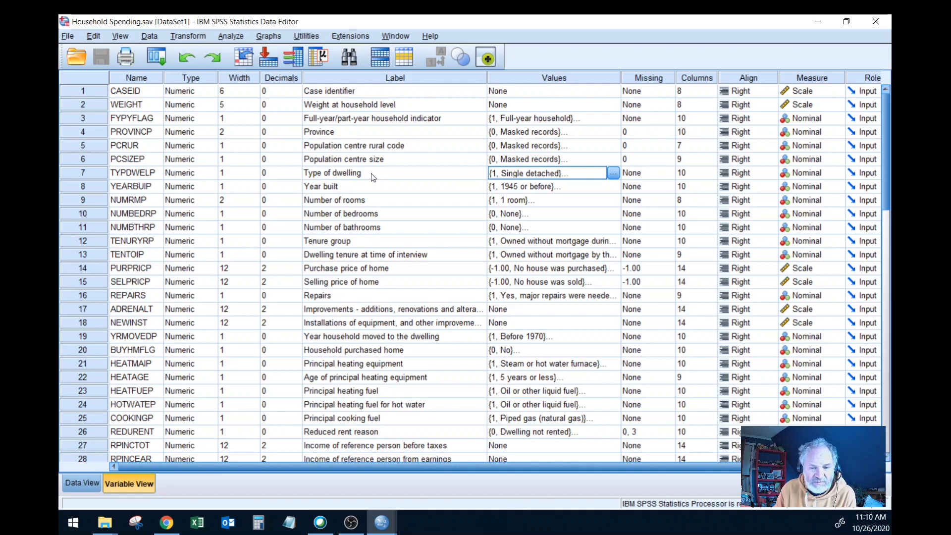
left_click(613, 173)
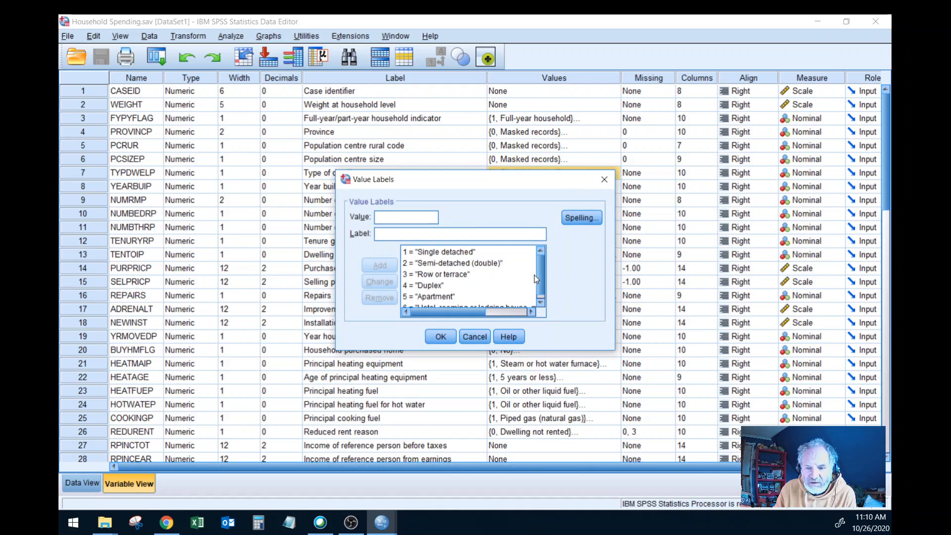
left_click_drag(541, 272, 539, 310)
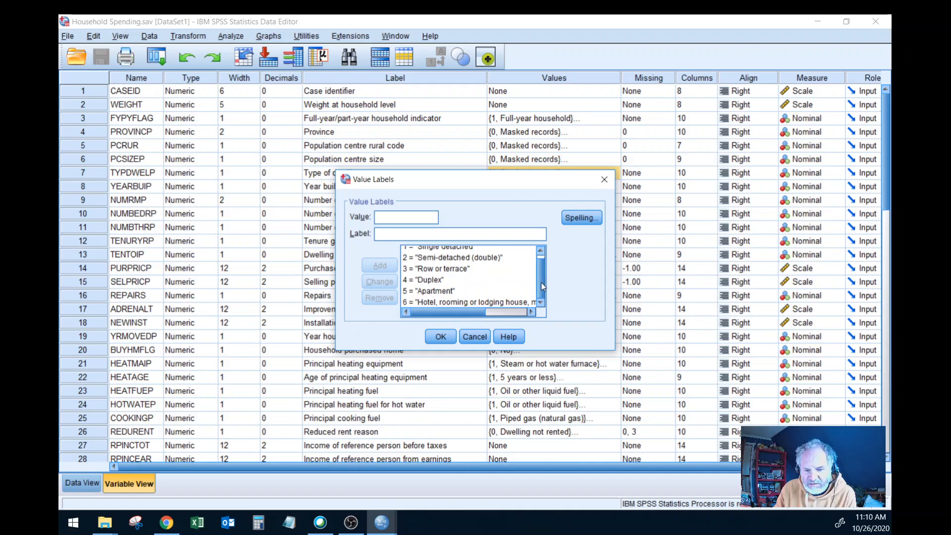
left_click_drag(541, 282, 540, 272)
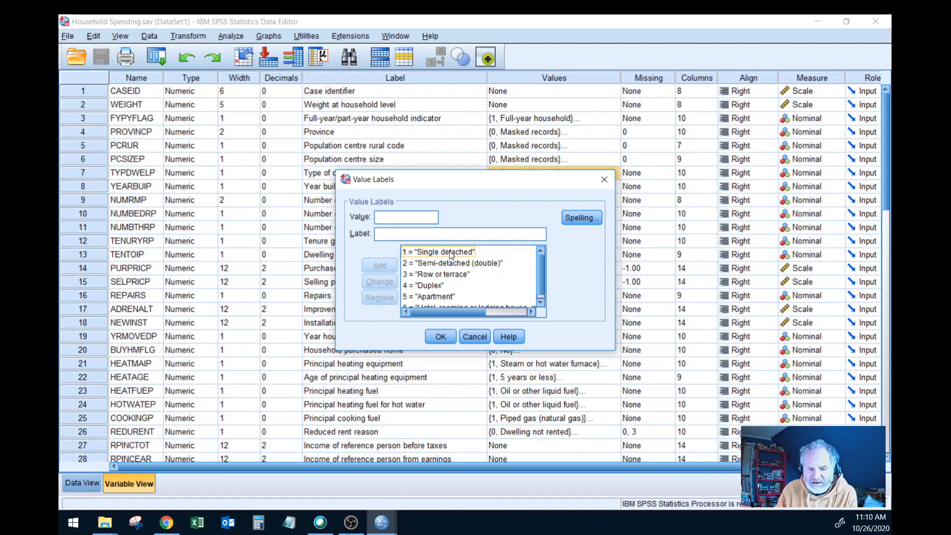
left_click(473, 337)
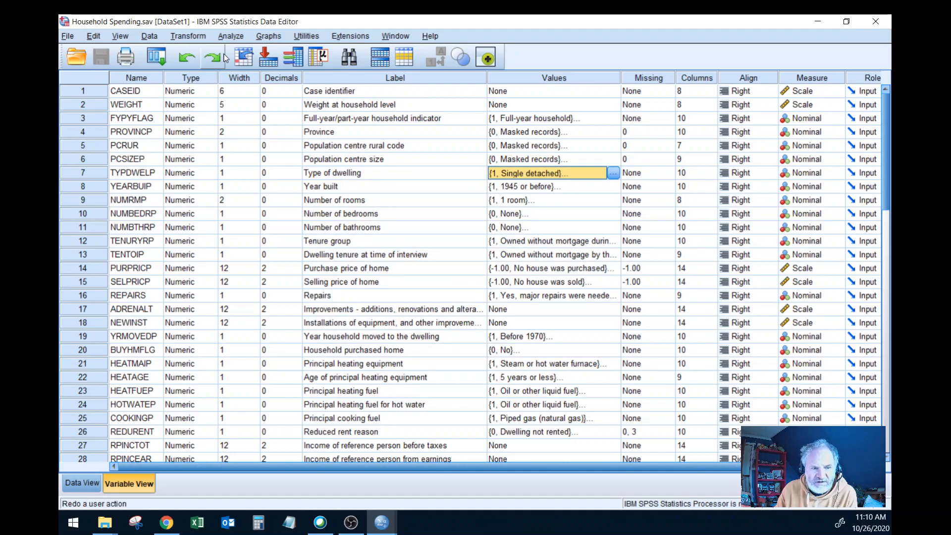
Step: Start a Frequencies analysis and add Type of dwelling [TYPDWELP] as the variable to analyse
left_click(231, 36)
mouse_move(262, 66)
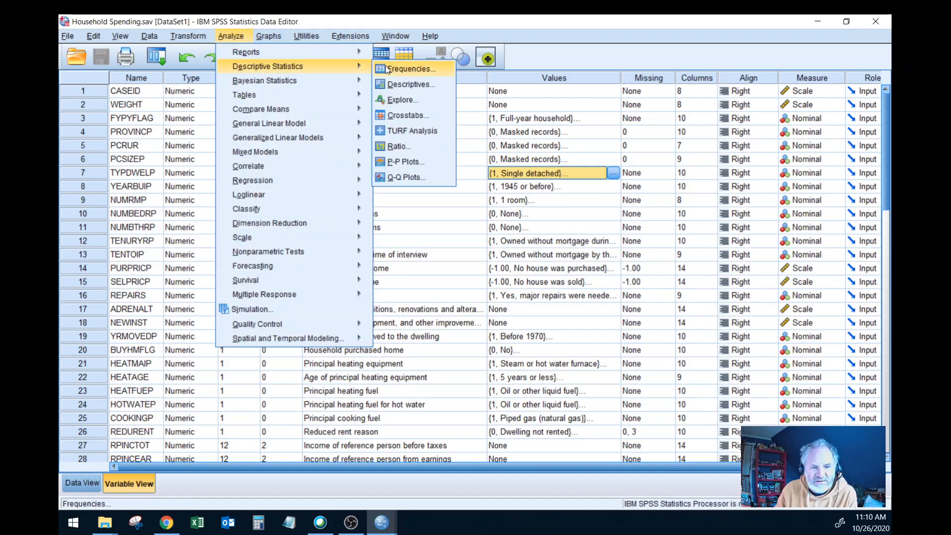
left_click(394, 67)
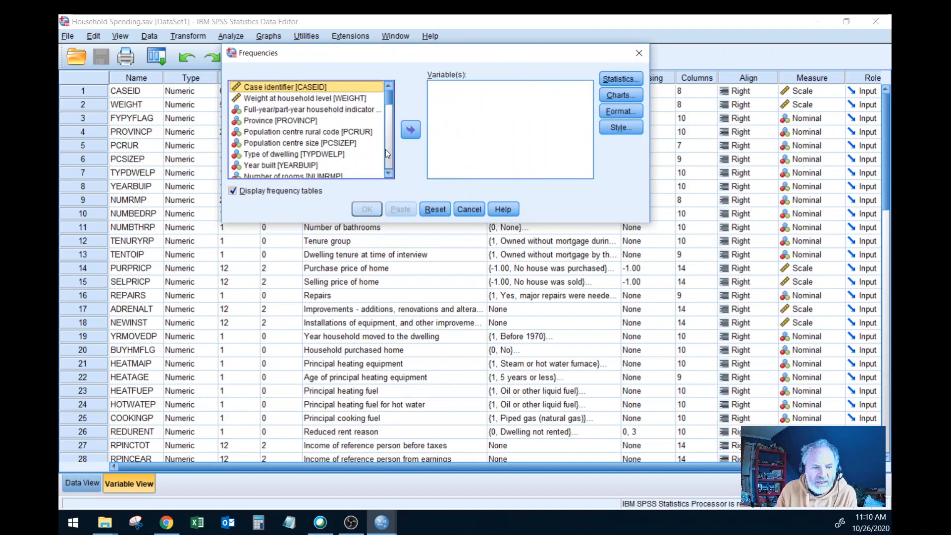
left_click(321, 156)
left_click(410, 129)
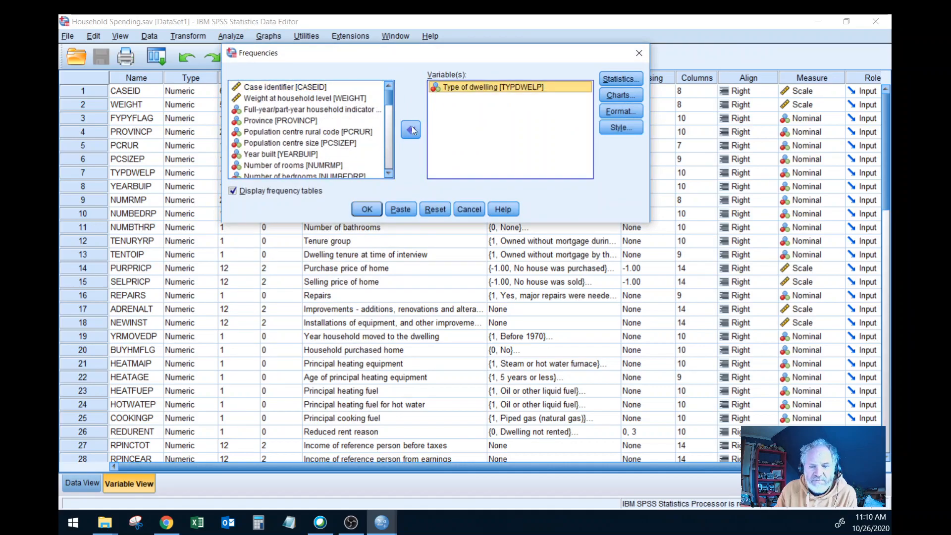
Step: Include a bar chart in the Frequencies output and run the analysis
left_click(616, 95)
left_click(574, 203)
left_click(589, 299)
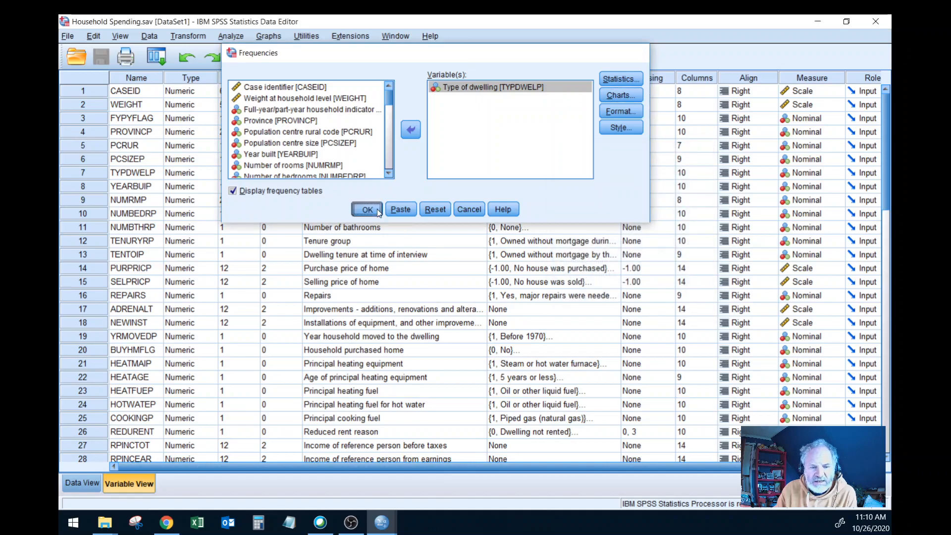
left_click(367, 209)
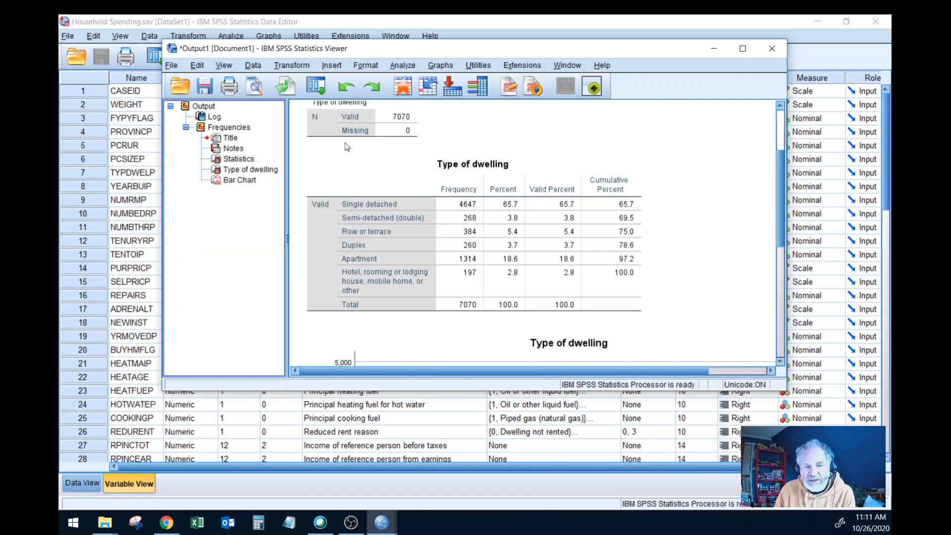
Step: Rerun Frequencies for Type of dwelling with the mean, median and standard deviation included
left_click(403, 65)
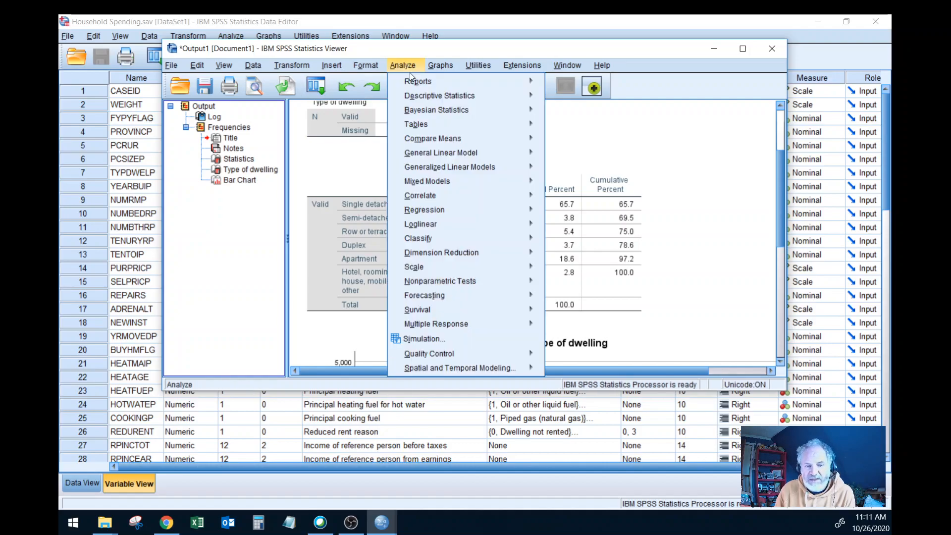
mouse_move(440, 96)
left_click(578, 98)
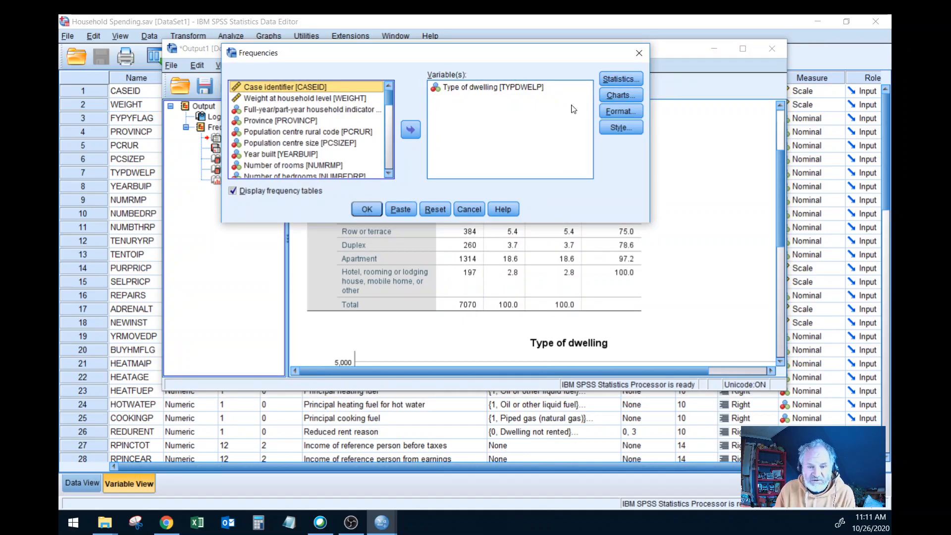
left_click(620, 79)
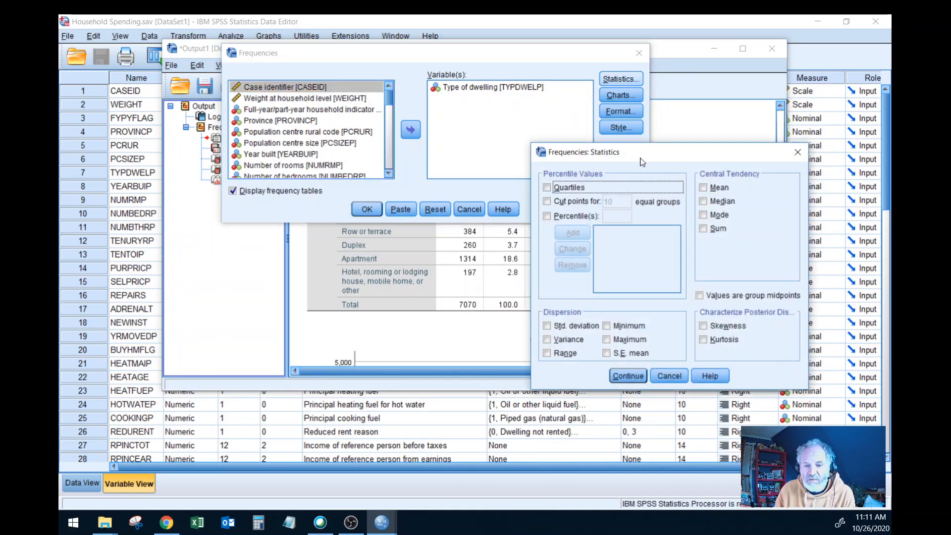
left_click_drag(642, 162, 610, 131)
left_click(669, 156)
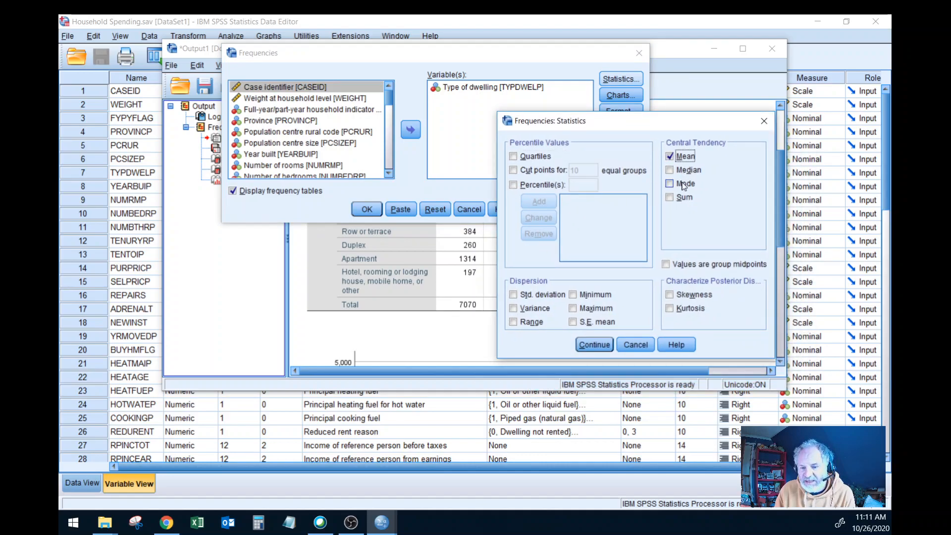
left_click(670, 171)
left_click(519, 297)
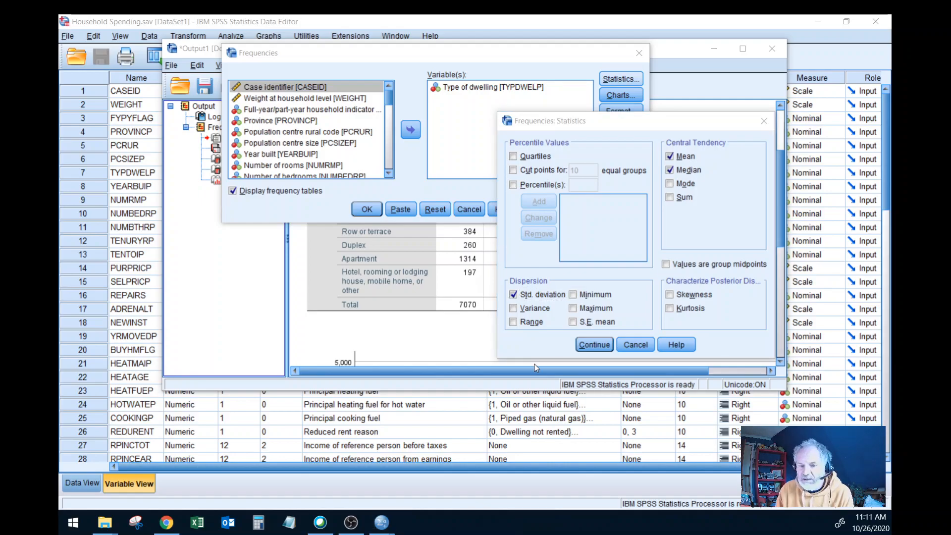
left_click(594, 345)
left_click(381, 208)
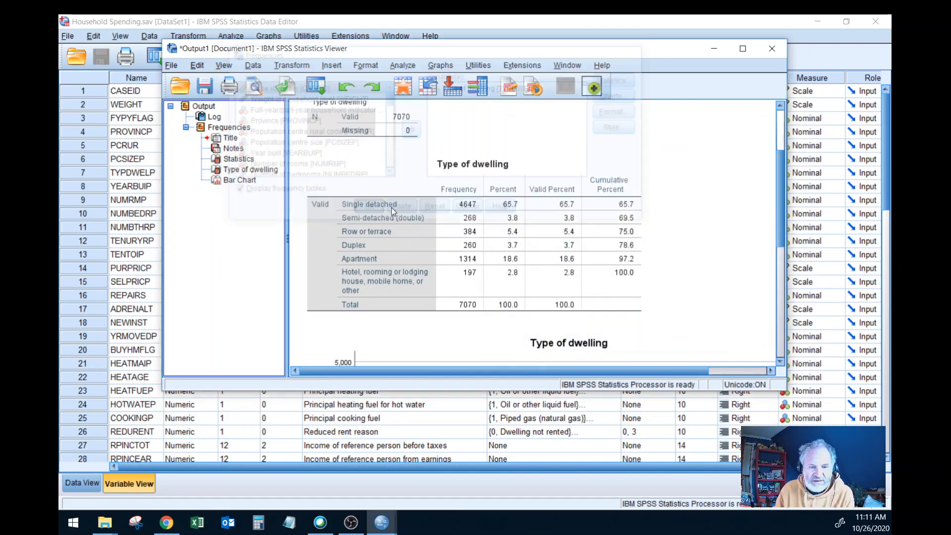
Step: Delete the Statistics table with the mean, median and standard deviation of Type of dwelling from the second Frequencies output
left_click(344, 254)
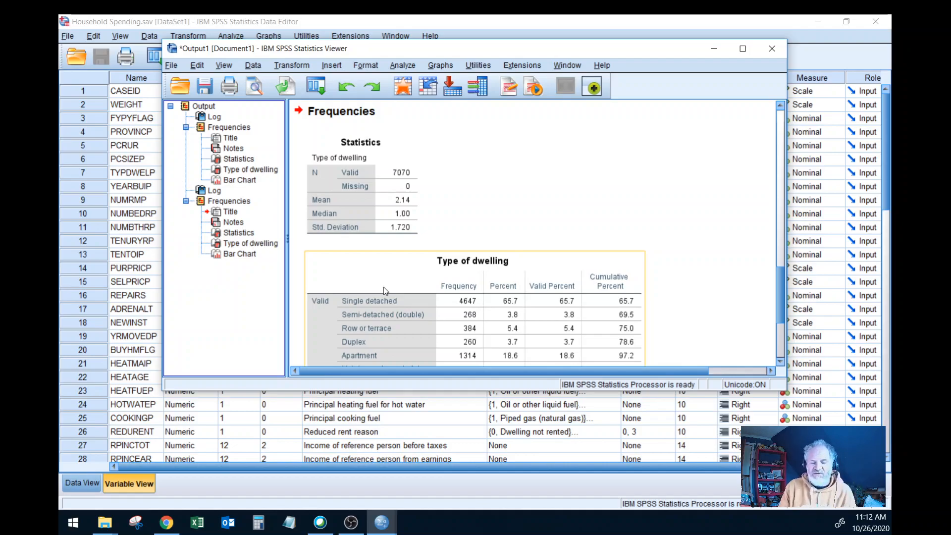
left_click(362, 200)
right_click(360, 201)
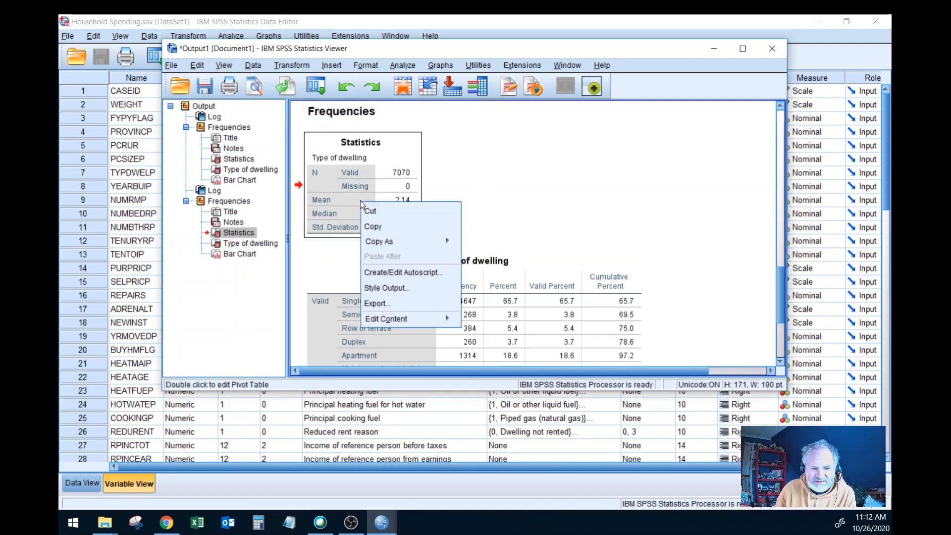
left_click(346, 191)
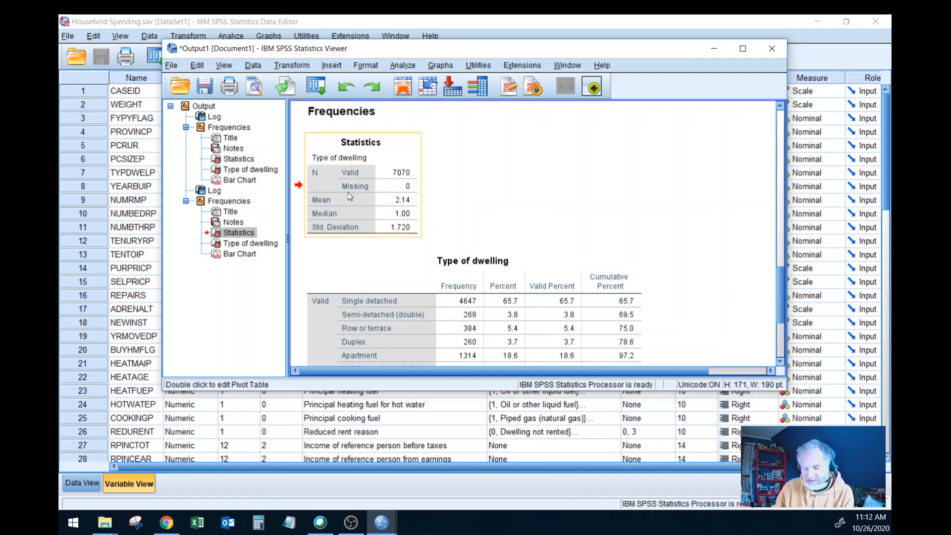
key("Delete")
left_click(438, 198)
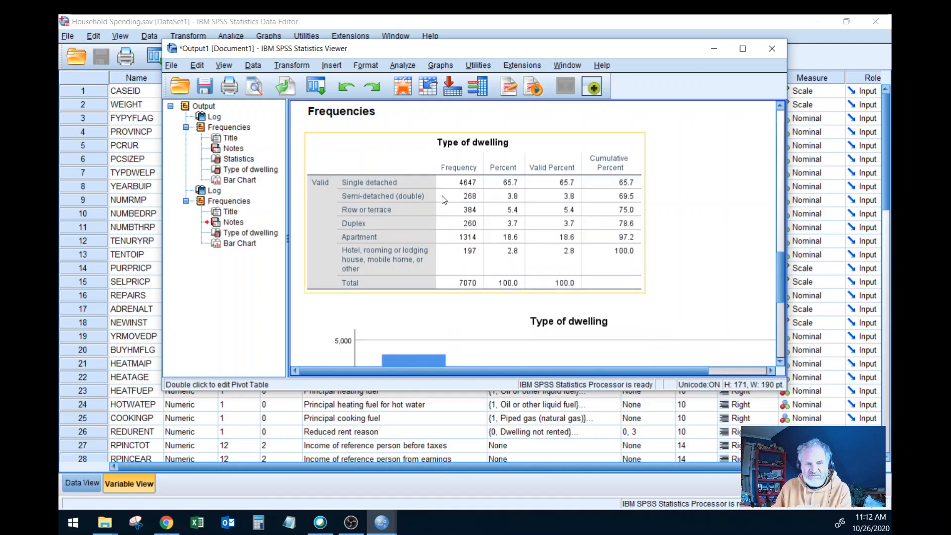
Step: Return to the variable list and review the value labels of Purchase price of home without changing them
left_click(712, 51)
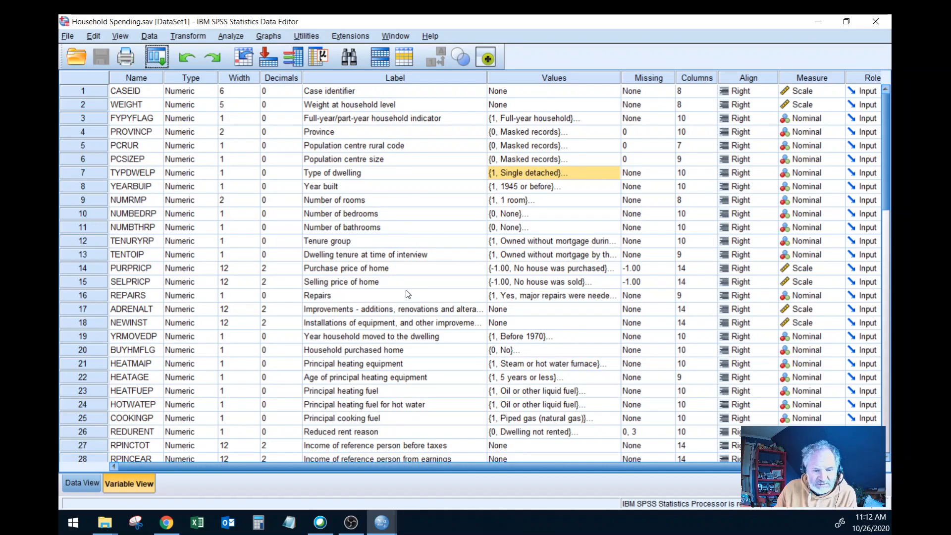
left_click(572, 268)
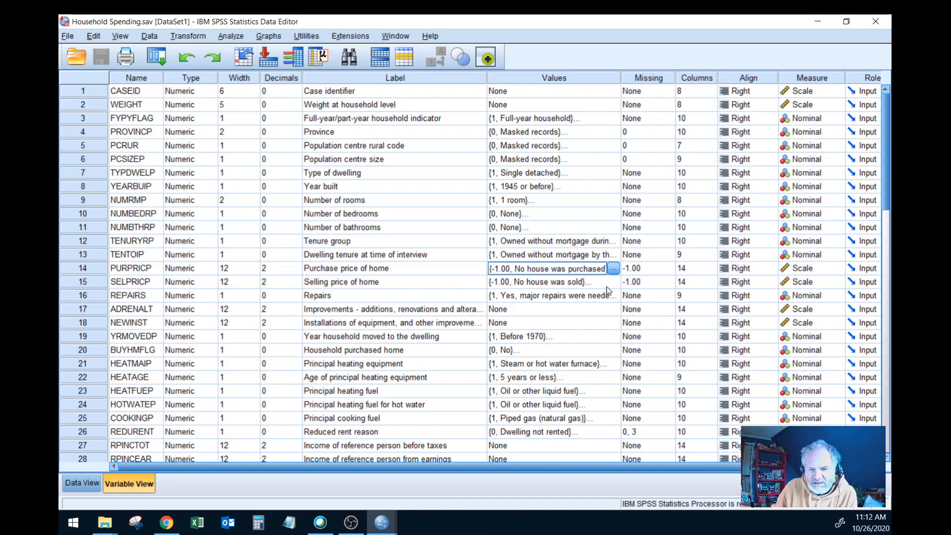
left_click(614, 269)
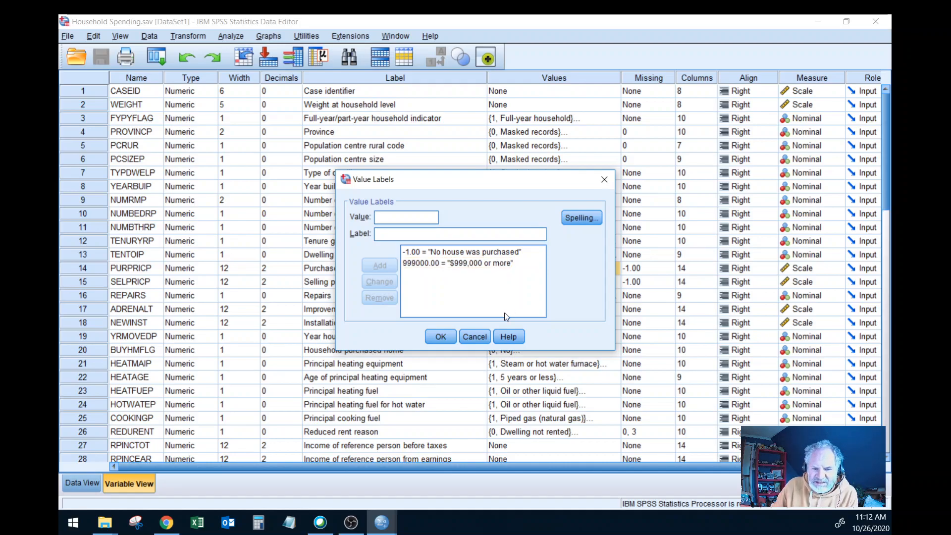
left_click(475, 337)
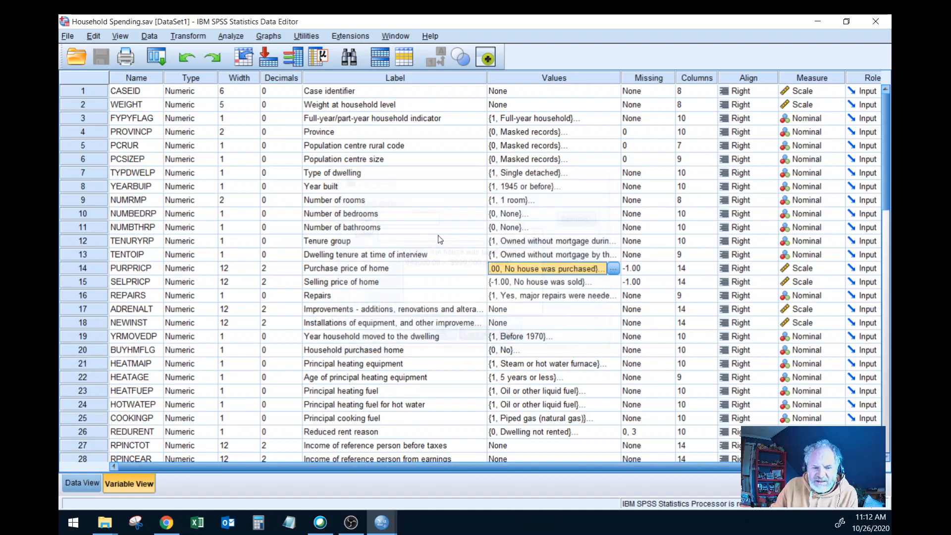
Step: Replace Type of dwelling with Purchase price of home [PURPRICP] in the Frequencies analysis and run it
left_click(237, 38)
mouse_move(278, 66)
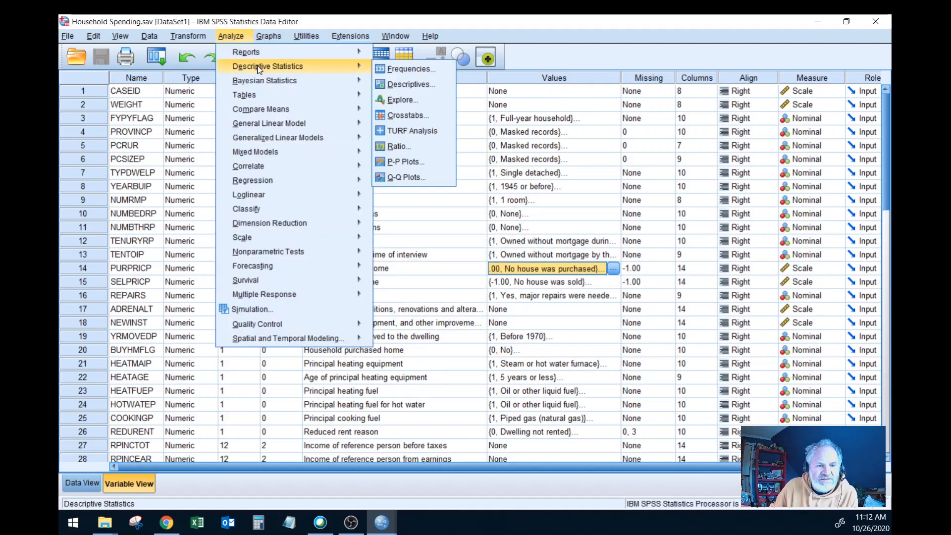
left_click(406, 69)
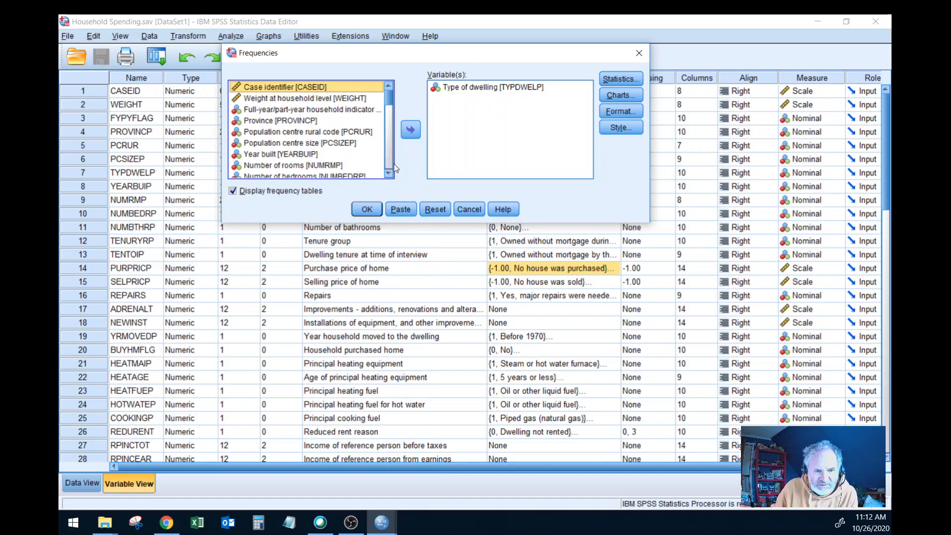
left_click(483, 87)
left_click(411, 129)
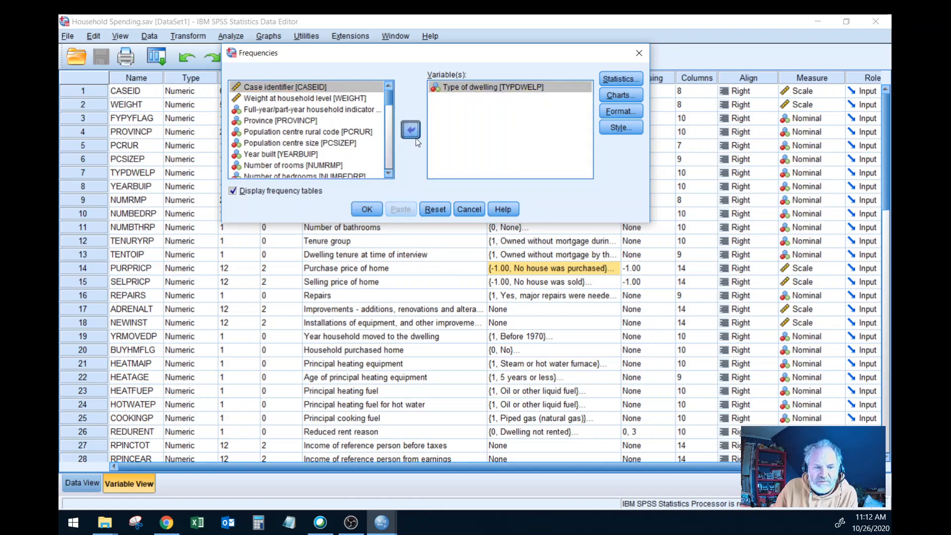
left_click(390, 162)
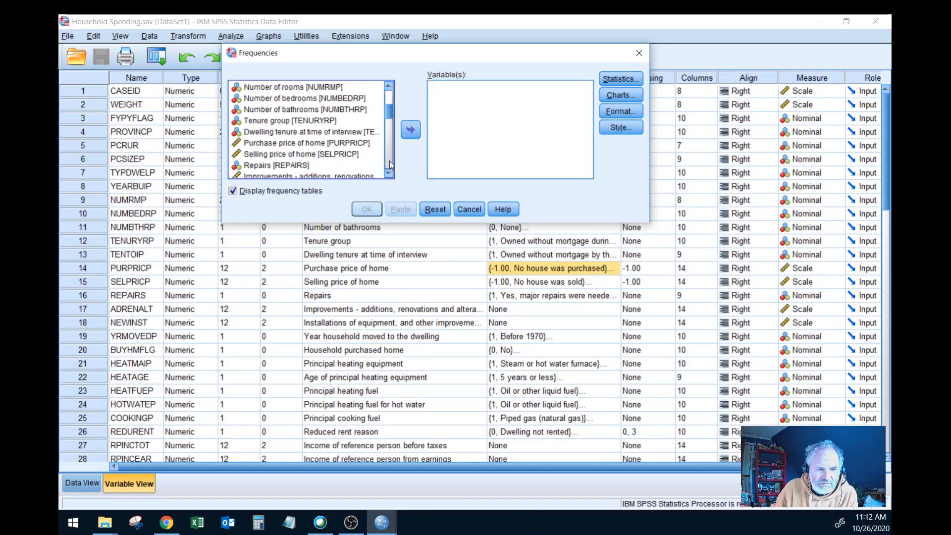
left_click(307, 143)
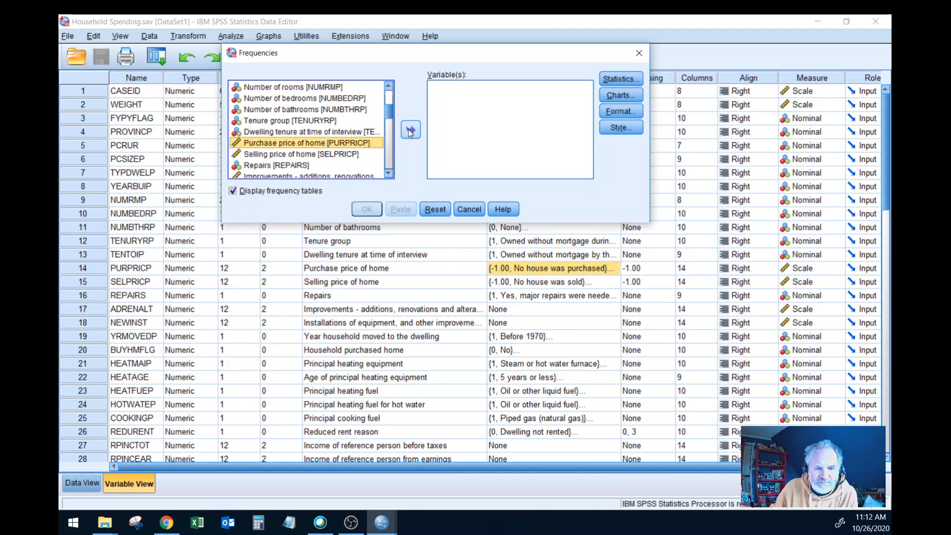
left_click(410, 129)
left_click(367, 209)
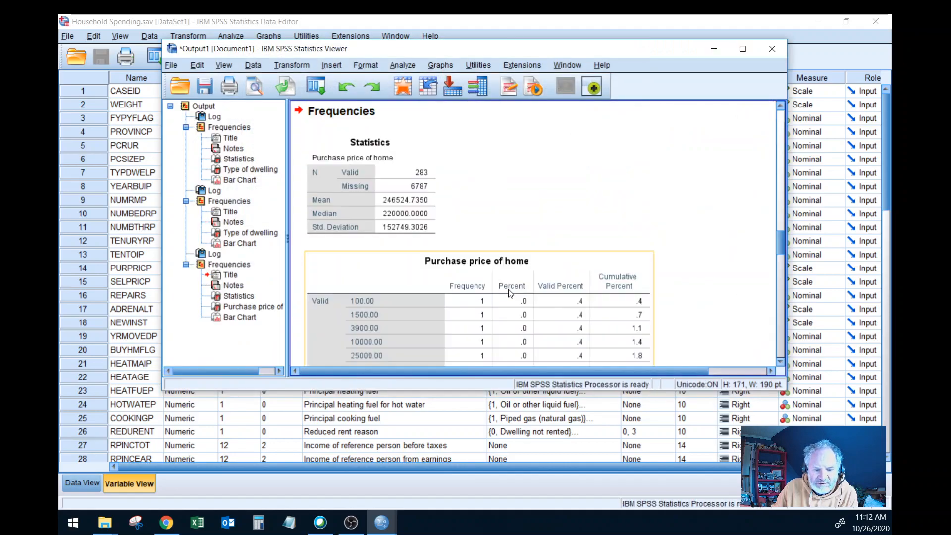
Step: Examine the Purchase price of home frequency table, including its missing cases, and go back to the first Frequencies output
scroll(512, 295, "down", 15)
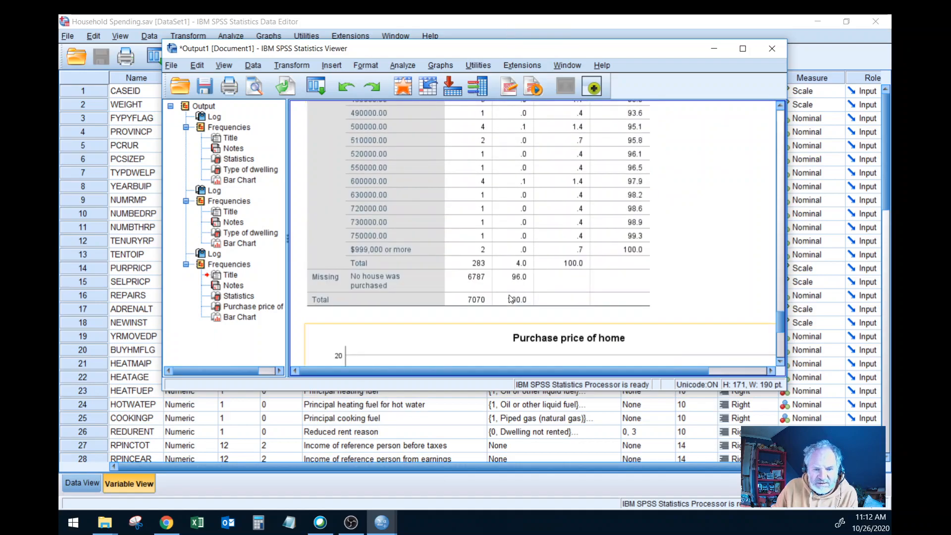
left_click(509, 297)
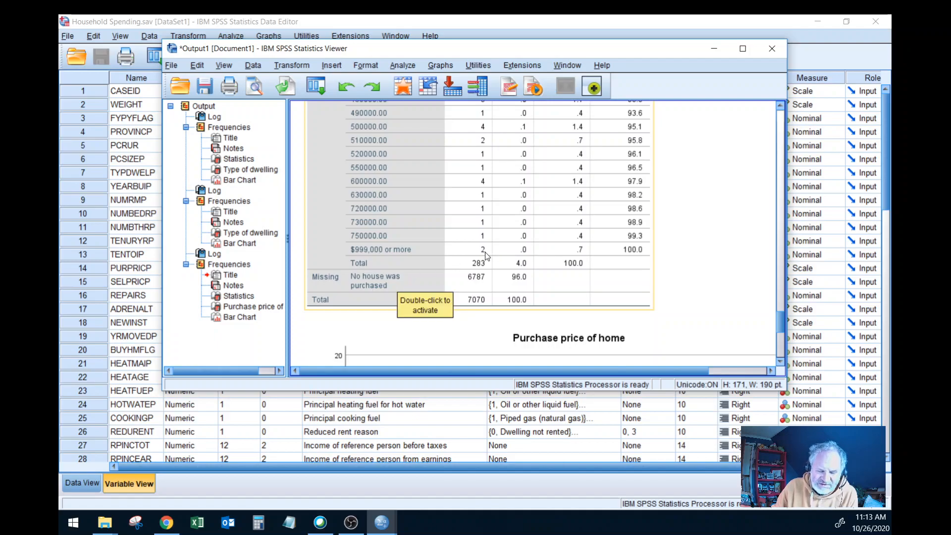
scroll(485, 255, "up", 15)
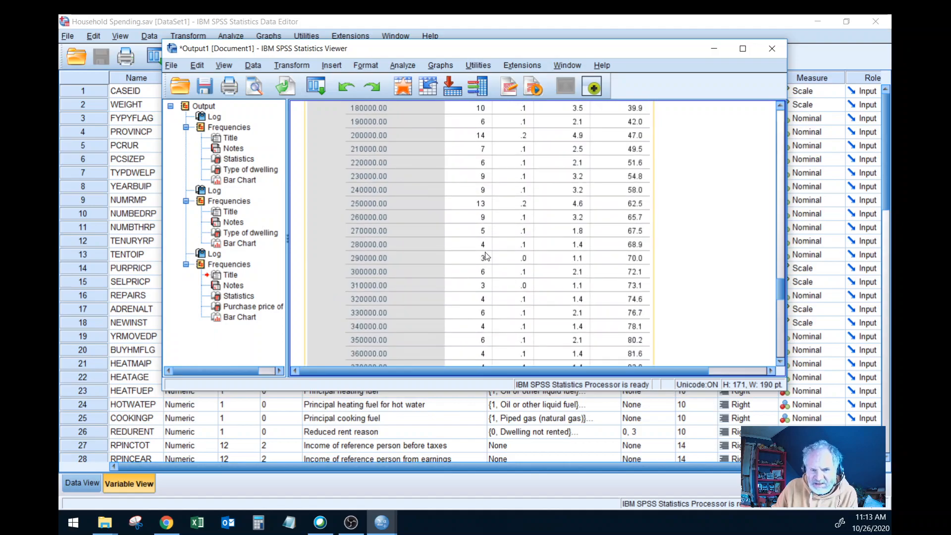
scroll(487, 256, "up", 5)
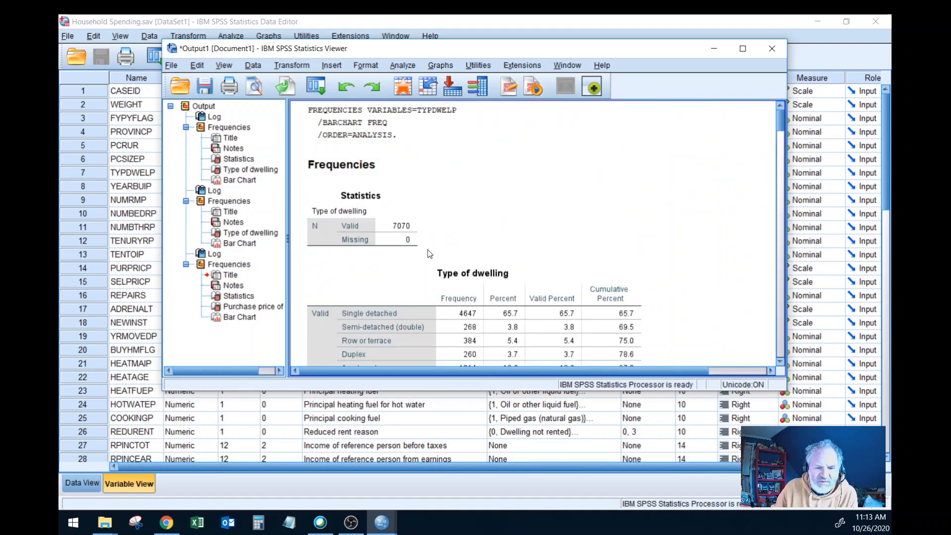
Step: Examine the Purchase price of home statistics and frequency table from its lowest values to its total and missing cases
scroll(433, 250, "down", 20)
scroll(436, 266, "up", 10)
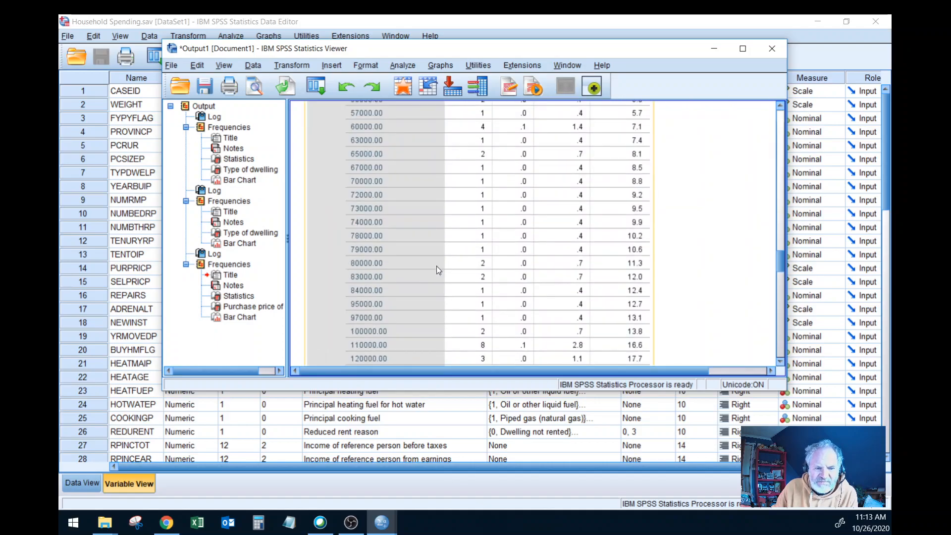
scroll(436, 266, "down", 3)
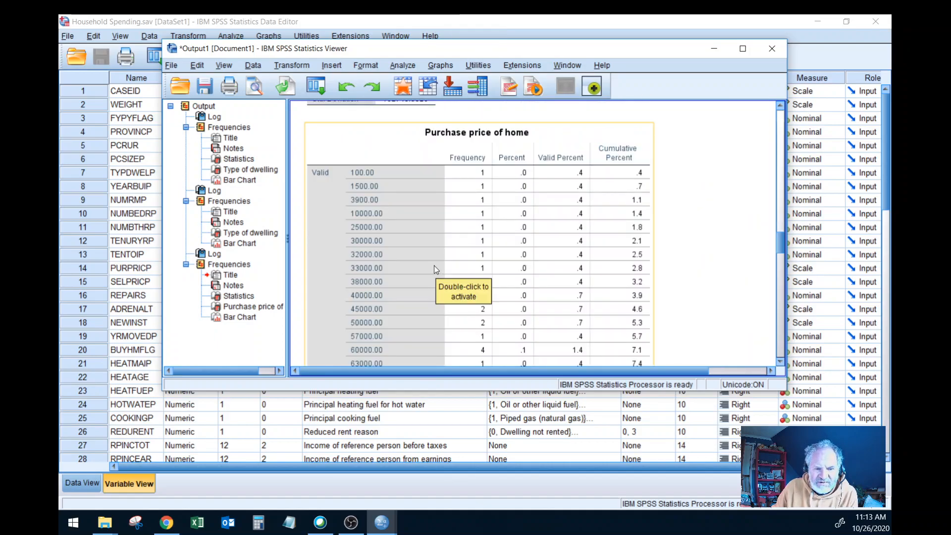
scroll(434, 266, "down", 2)
scroll(436, 267, "down", 20)
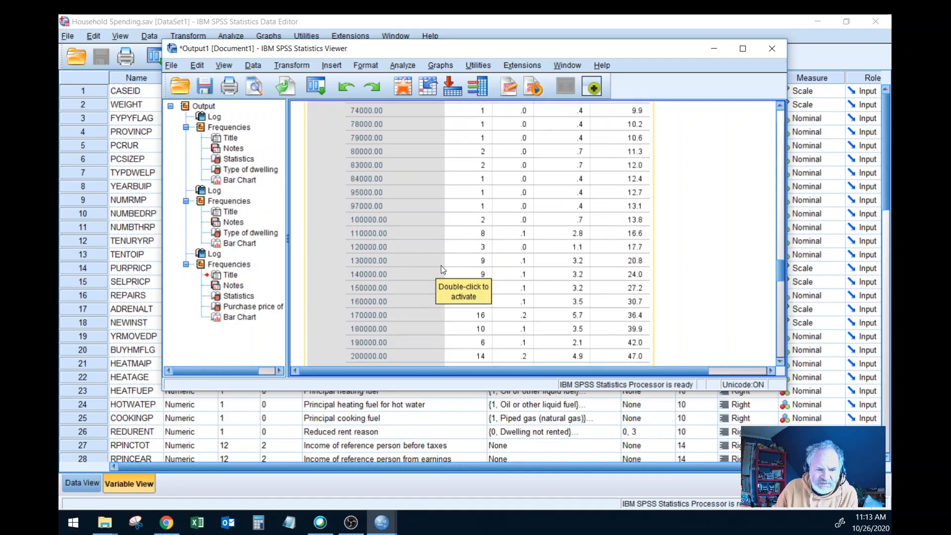
scroll(441, 266, "down", 7)
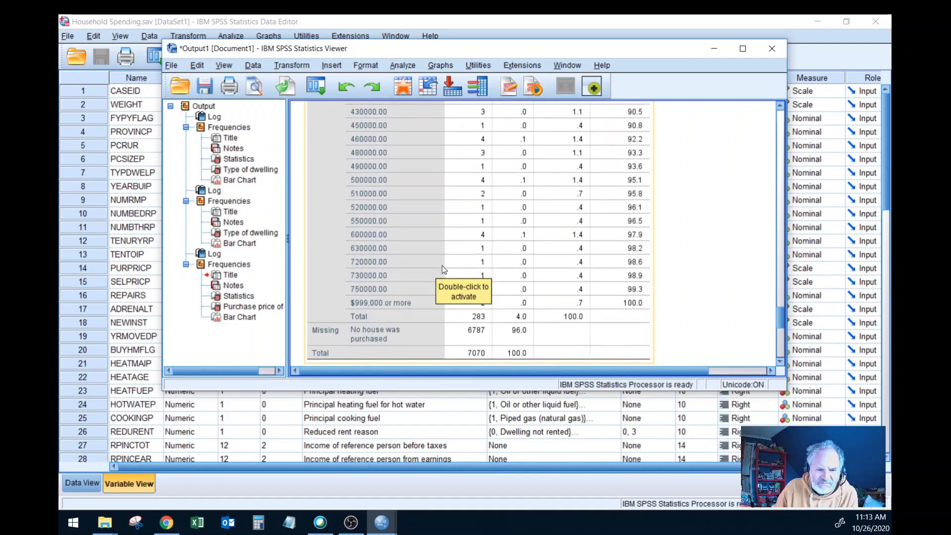
scroll(444, 269, "up", 20)
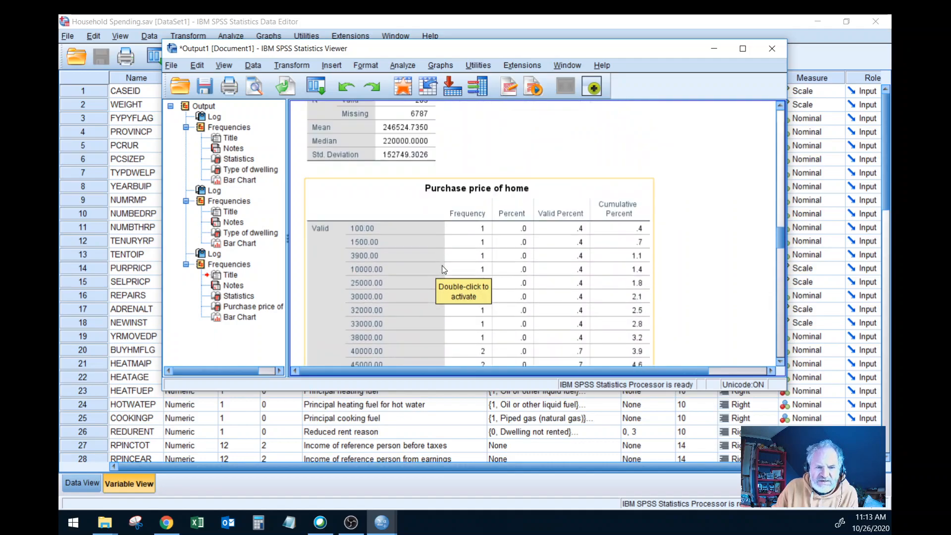
scroll(442, 267, "down", 7)
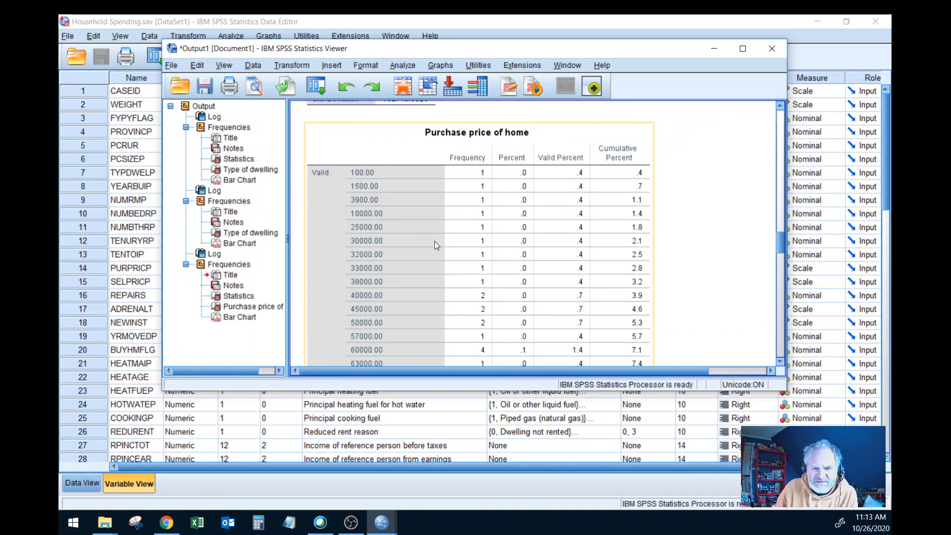
scroll(445, 228, "down", 7)
scroll(481, 224, "down", 10)
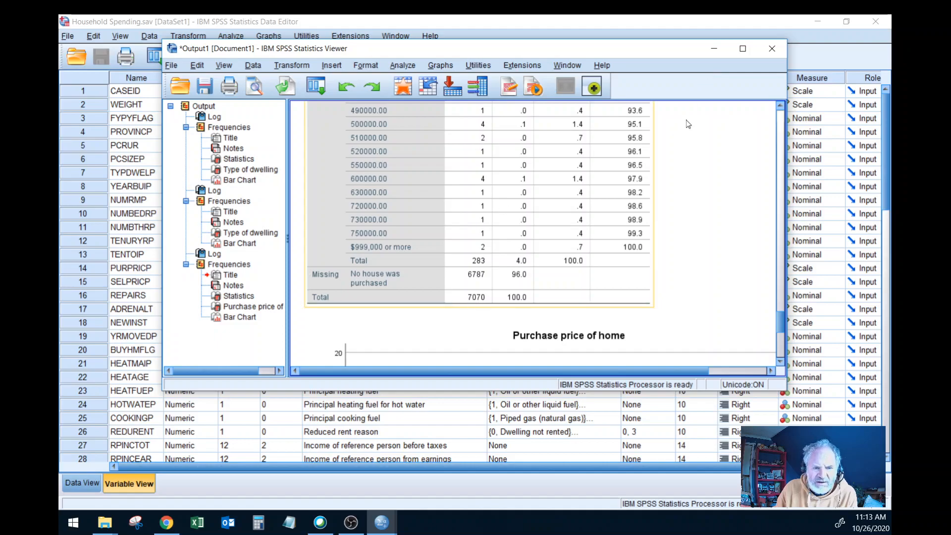
scroll(400, 189, "up", 10)
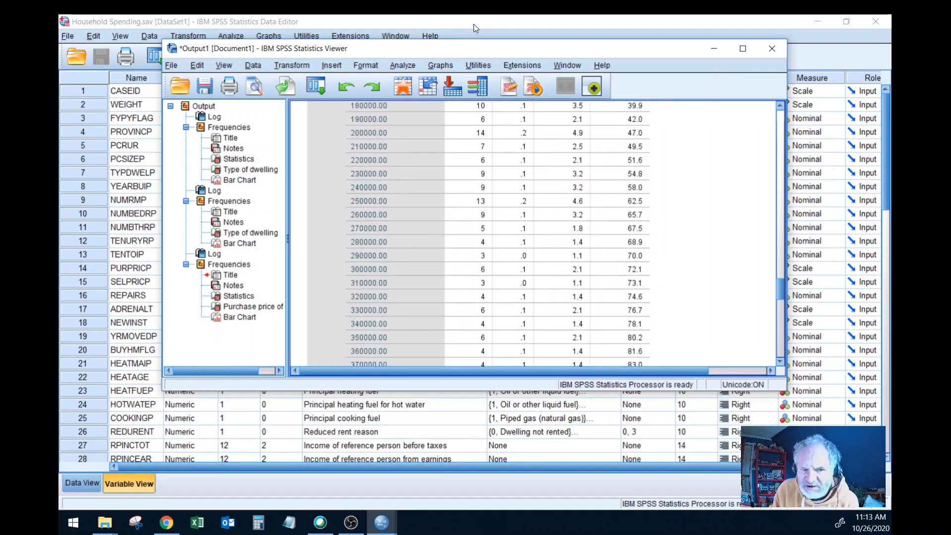
Step: Return to the variable list and review the value labels of Selling price of home
left_click(474, 25)
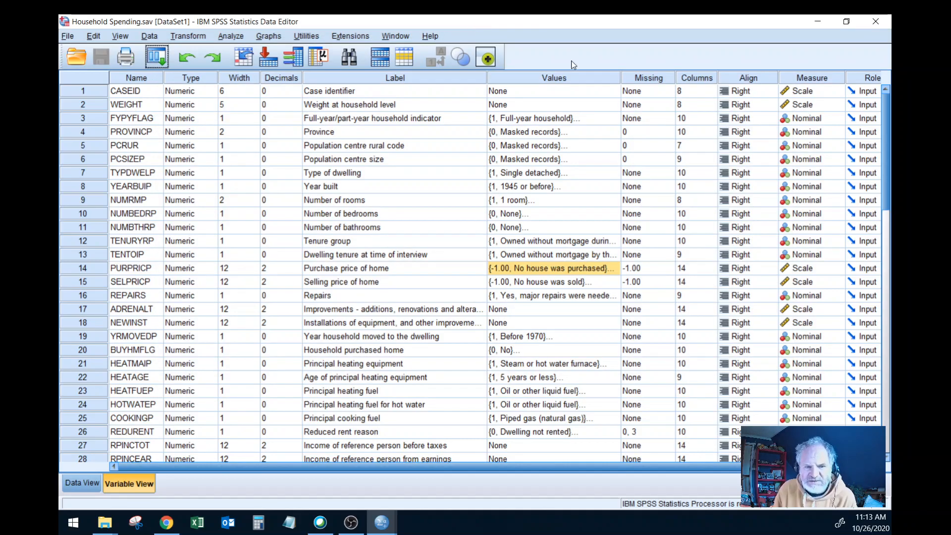
left_click(398, 277)
left_click(619, 280)
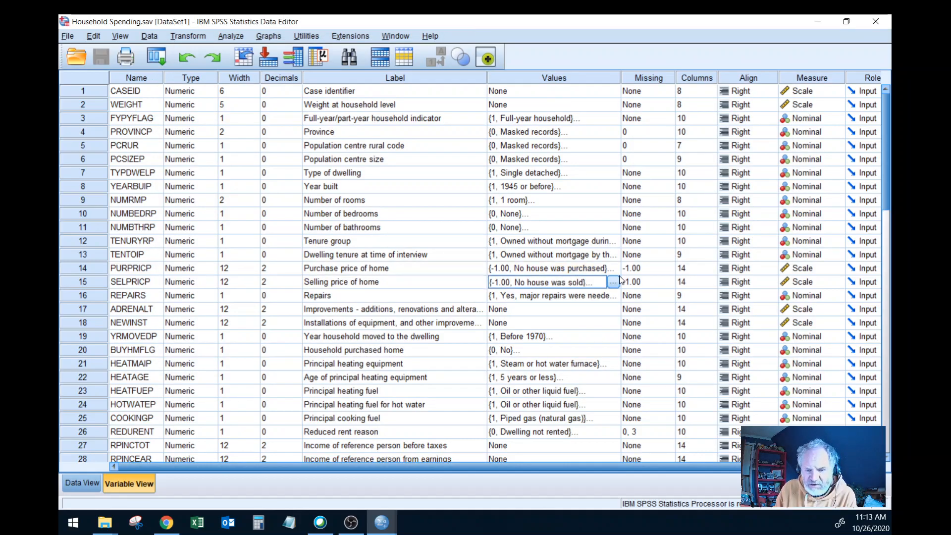
left_click(614, 282)
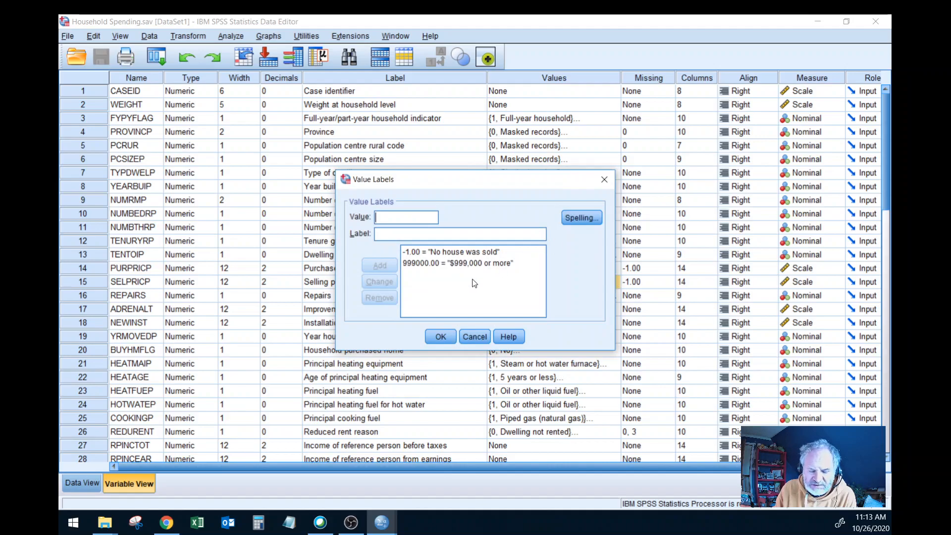
left_click(476, 337)
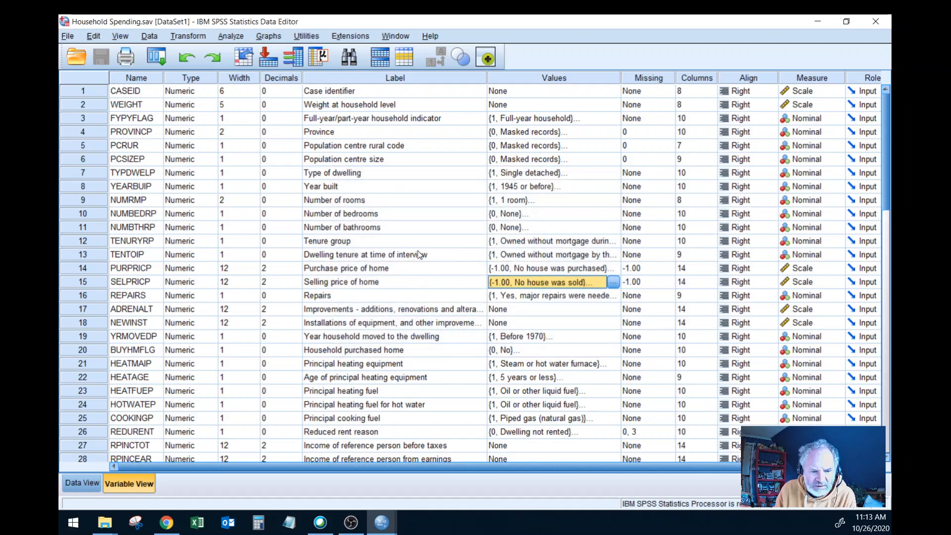
left_click(614, 281)
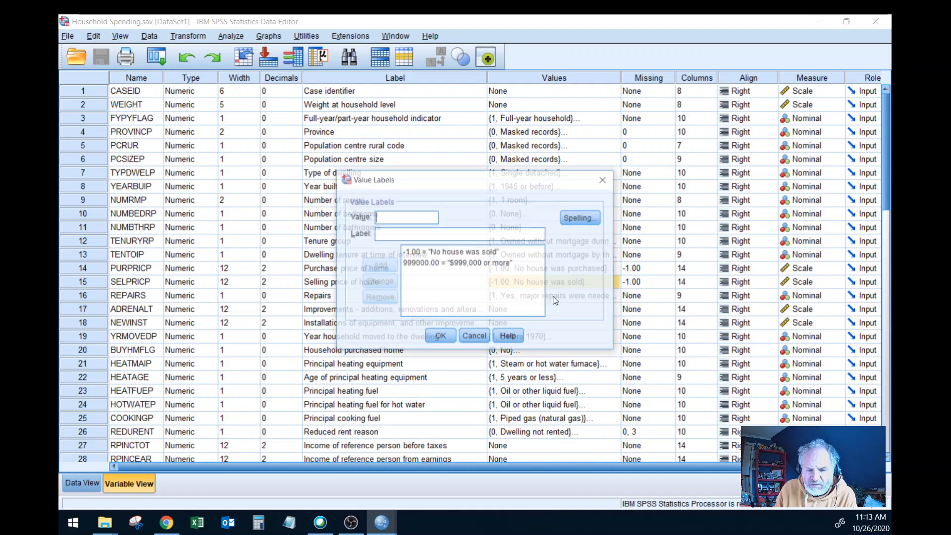
left_click(474, 337)
Step: Replace Purchase price of home with Selling price of home [SELPRICP] in the Frequencies analysis and run it
left_click(231, 35)
mouse_move(283, 68)
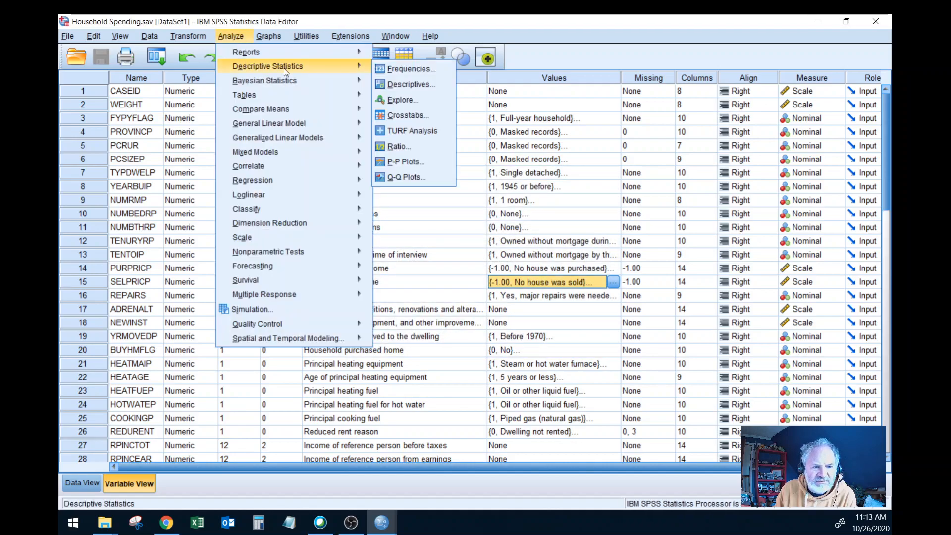
left_click(406, 67)
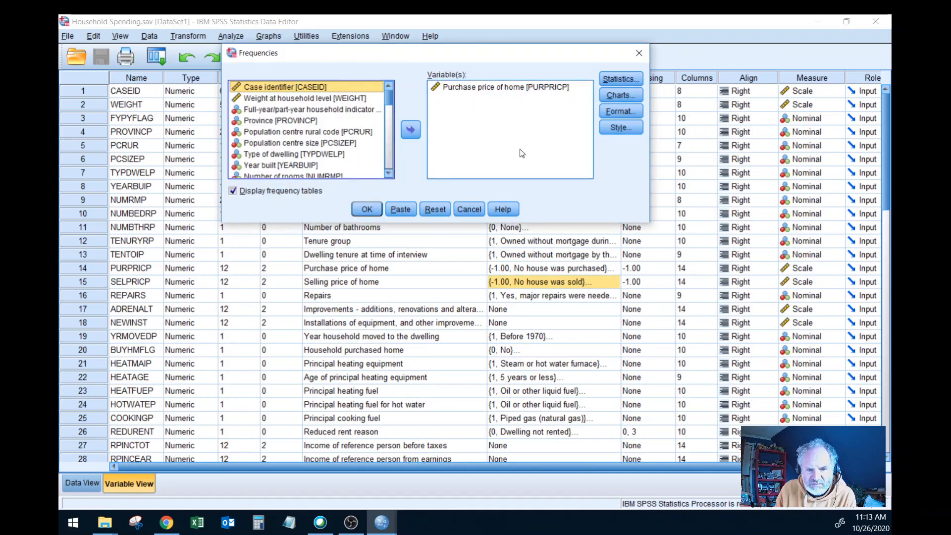
left_click(463, 87)
left_click(414, 131)
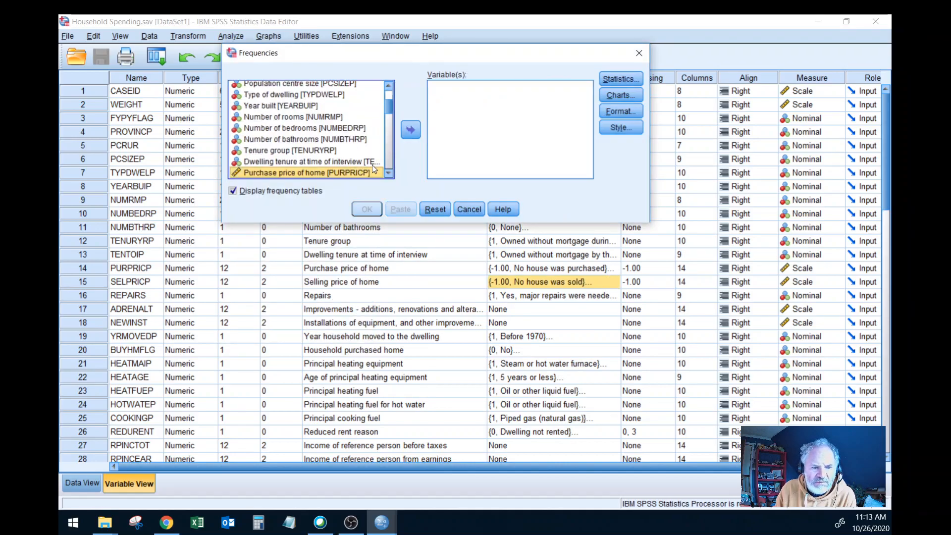
scroll(386, 173, "down", 1)
left_click(359, 167)
left_click(411, 132)
left_click(367, 209)
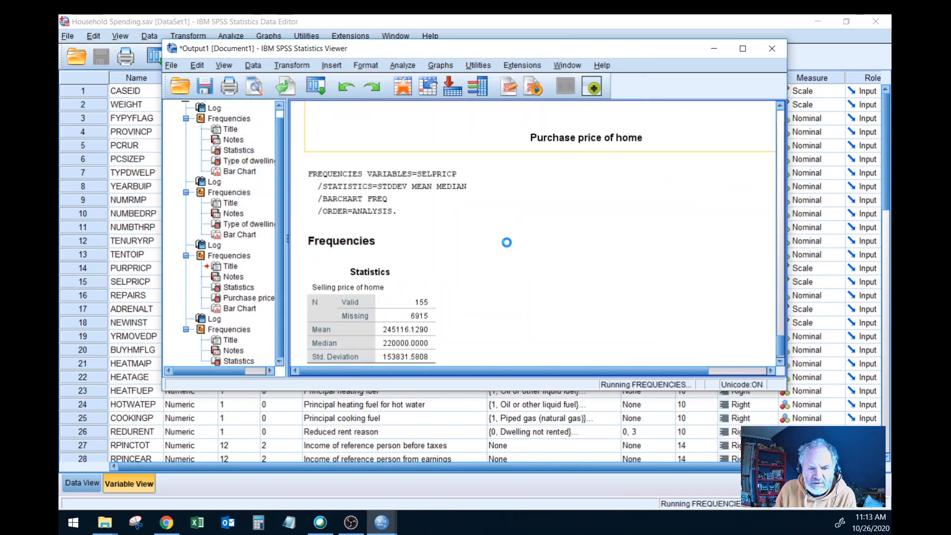
Step: Examine the Selling price of home statistics and frequency table, compare the bar chart for purchase price, and return to the variable list
scroll(508, 246, "down", 15)
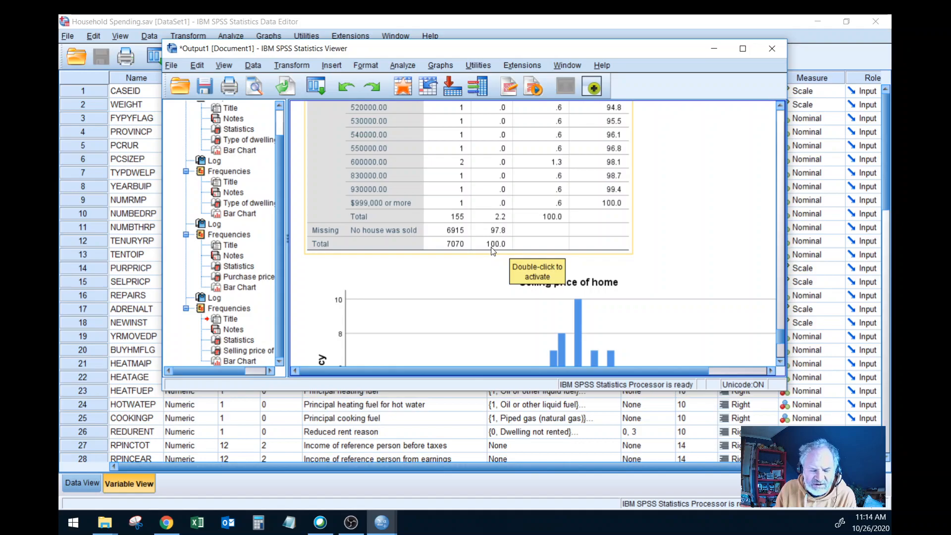
scroll(493, 251, "up", 3)
scroll(493, 252, "up", 20)
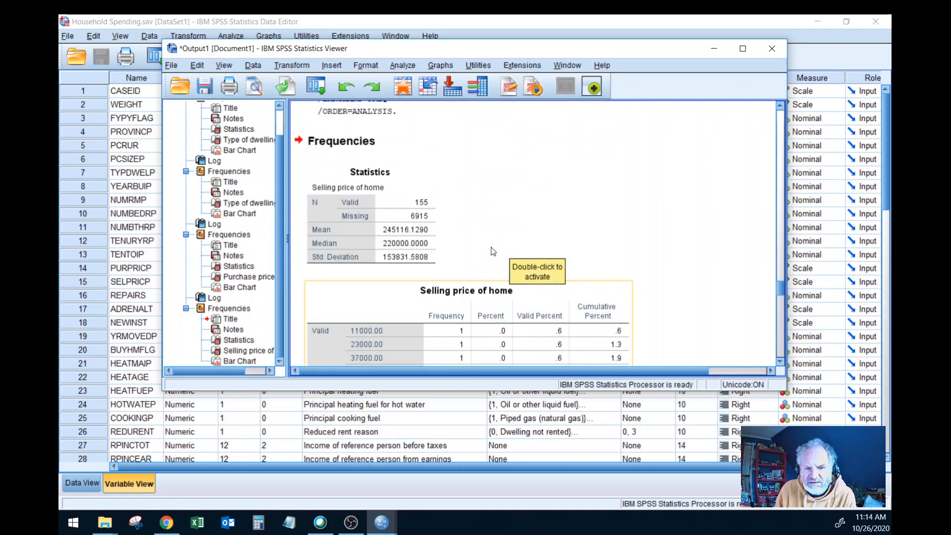
scroll(493, 251, "down", 20)
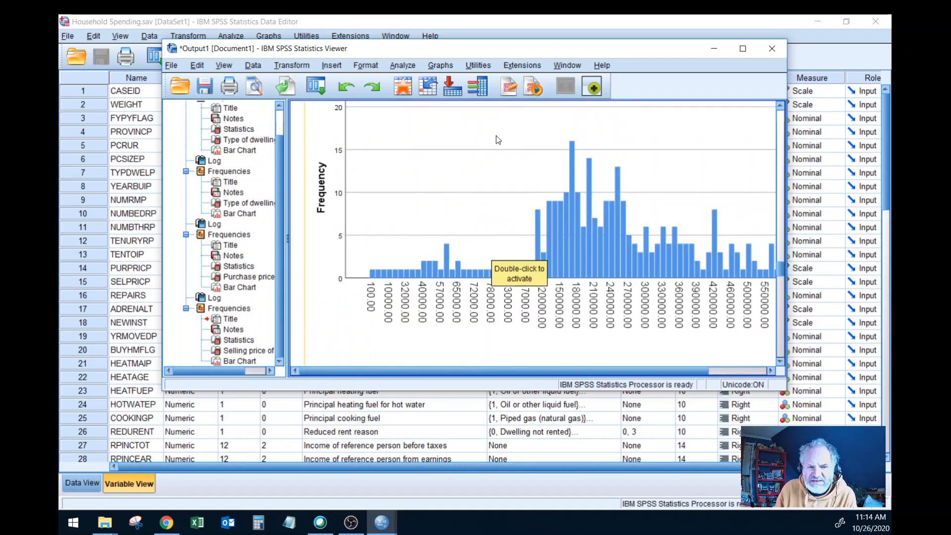
left_click(454, 22)
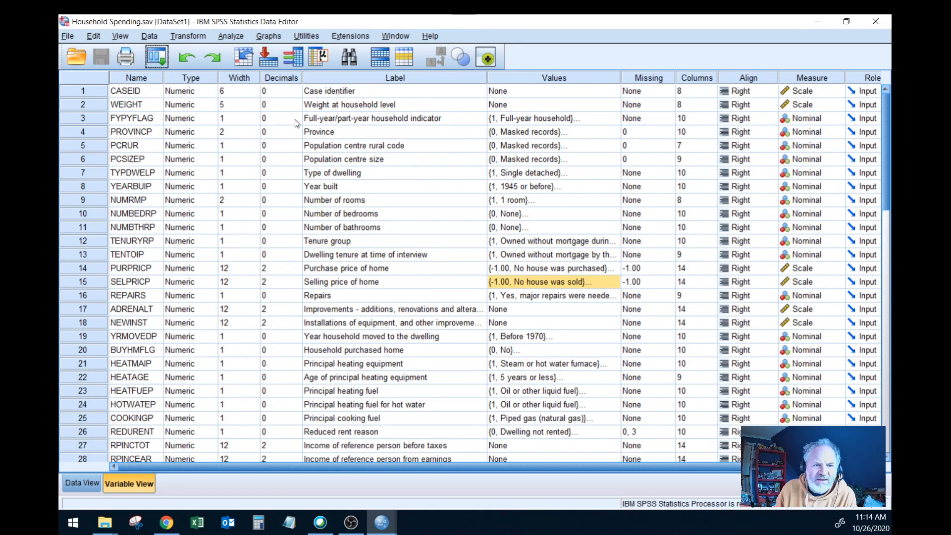
Step: Rerun the Frequencies analysis for Selling price of home, keeping the mean, median and standard deviation selected
left_click(240, 39)
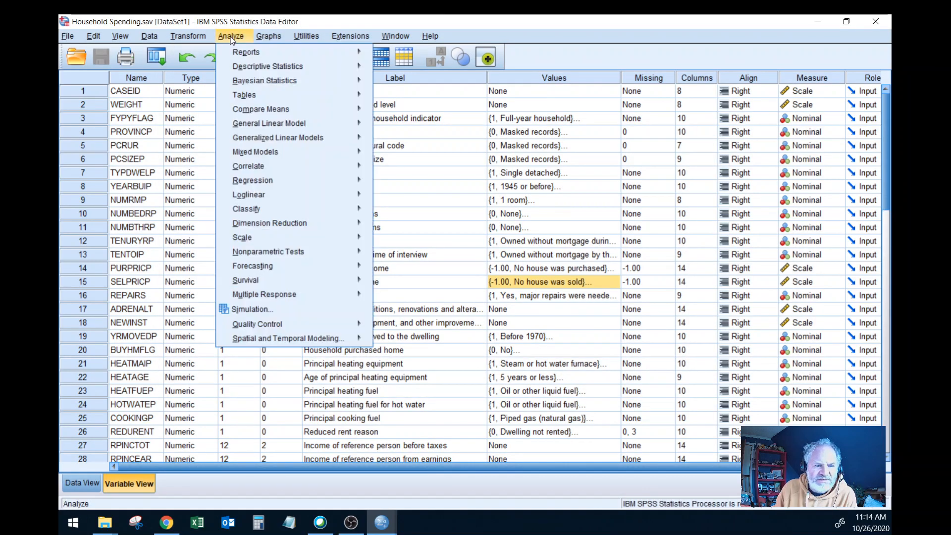
mouse_move(281, 71)
left_click(399, 70)
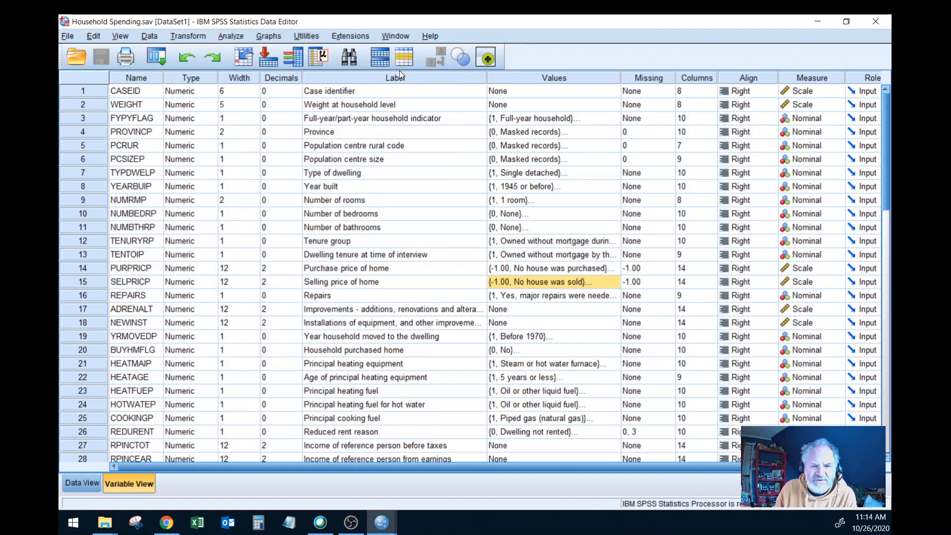
left_click(629, 82)
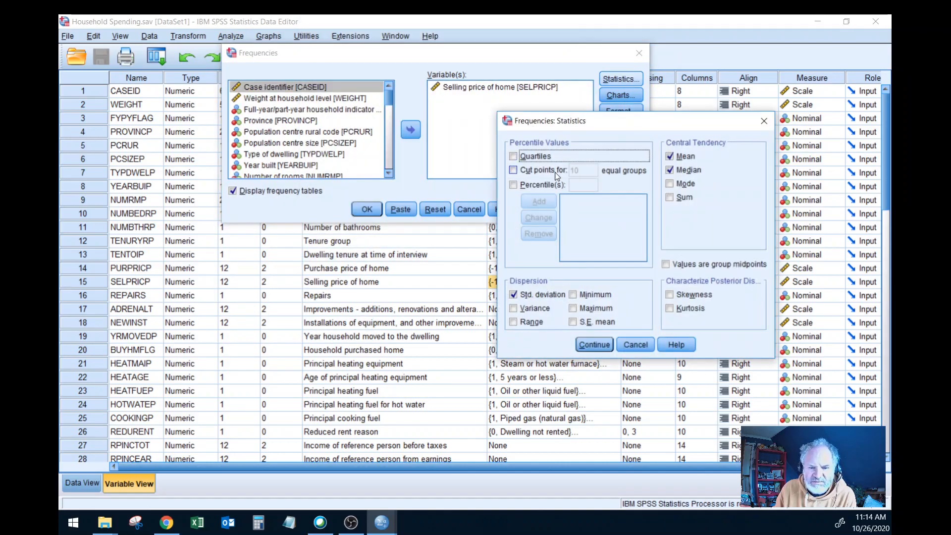
left_click(596, 345)
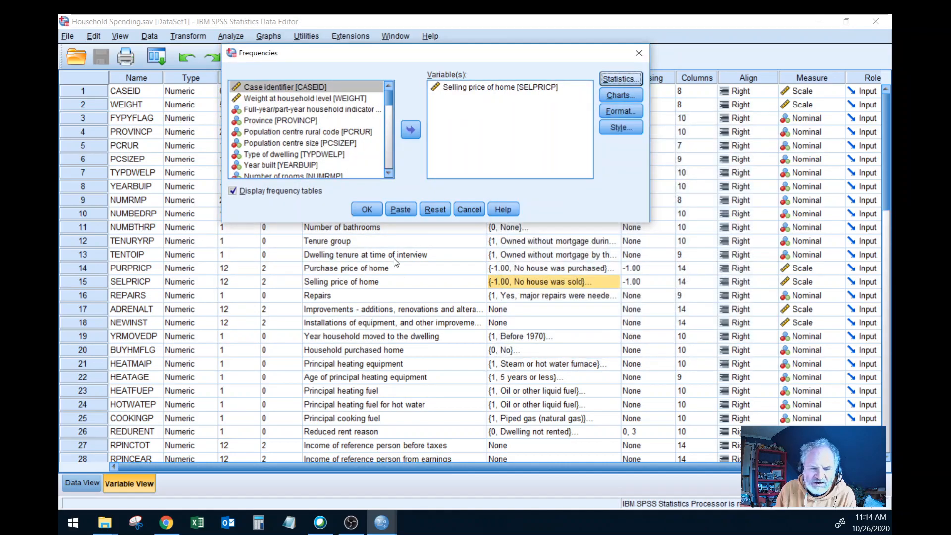
left_click(373, 209)
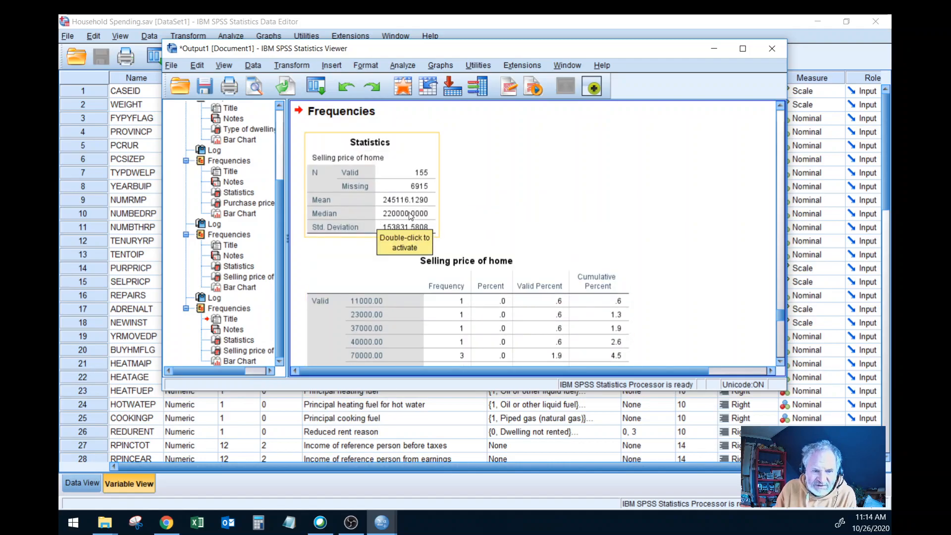
Step: Examine the rerun Selling price of home frequency table, including its missing cases, and minimize the output to return to the variable list
scroll(409, 213, "down", 15)
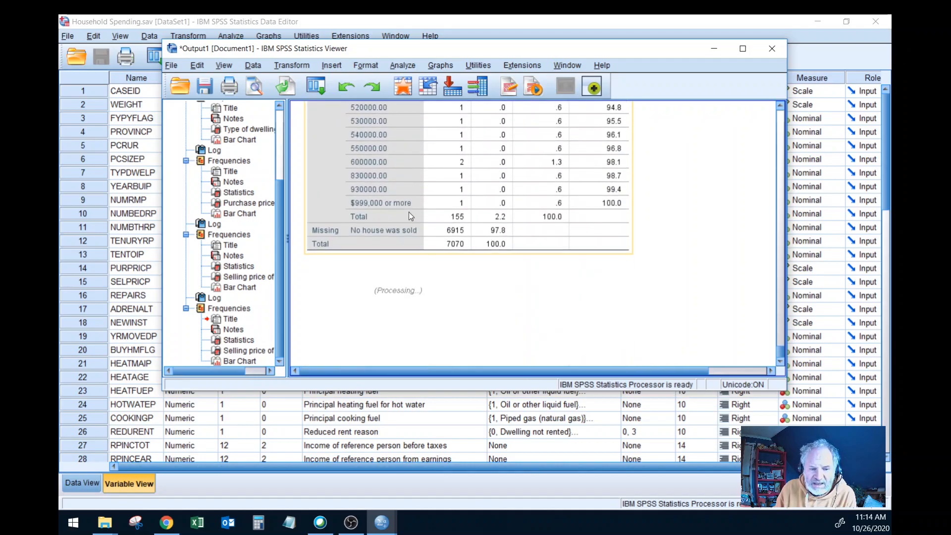
scroll(409, 212, "up", 10)
scroll(409, 212, "down", 9)
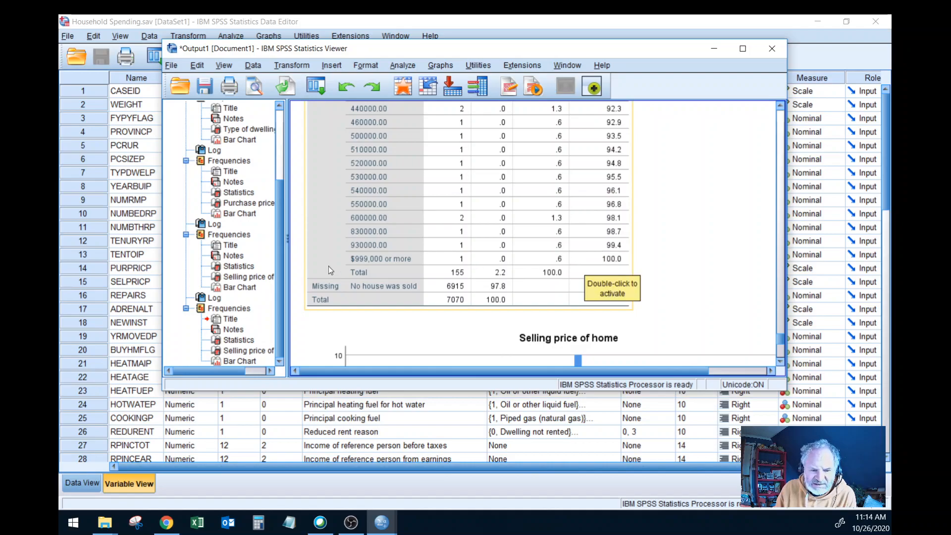
scroll(521, 265, "up", 15)
scroll(521, 265, "down", 8)
scroll(521, 265, "down", 10)
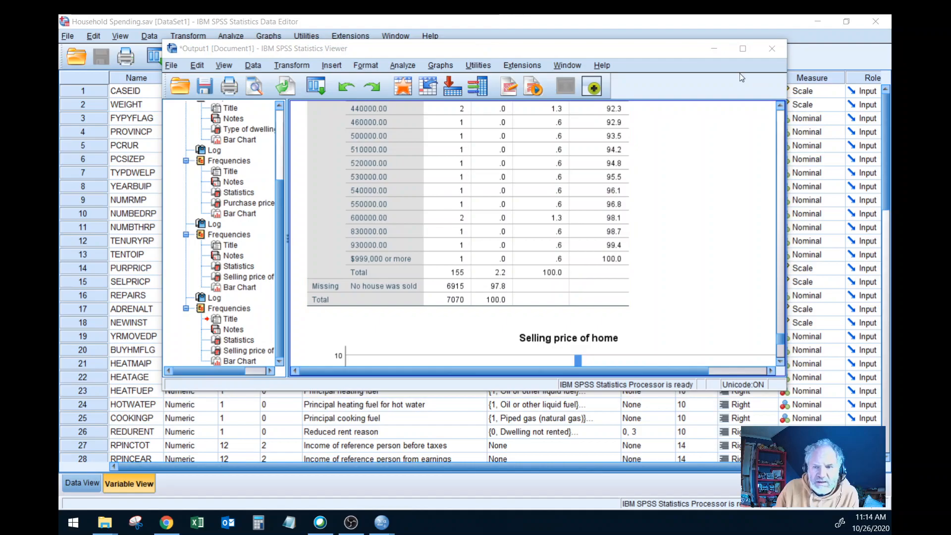
left_click(714, 49)
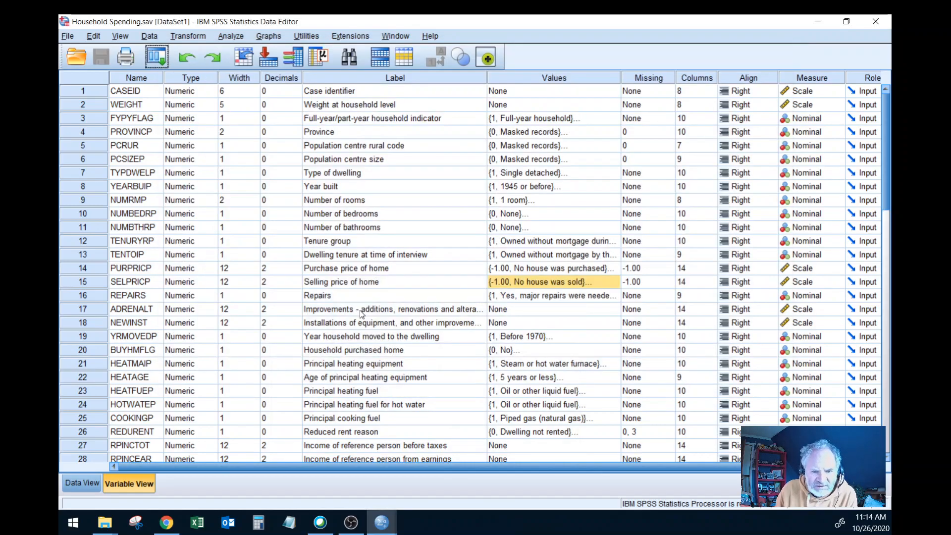
Step: Examine the full list of value labels defined for Number of rooms [NUMRMP]
left_click(591, 202)
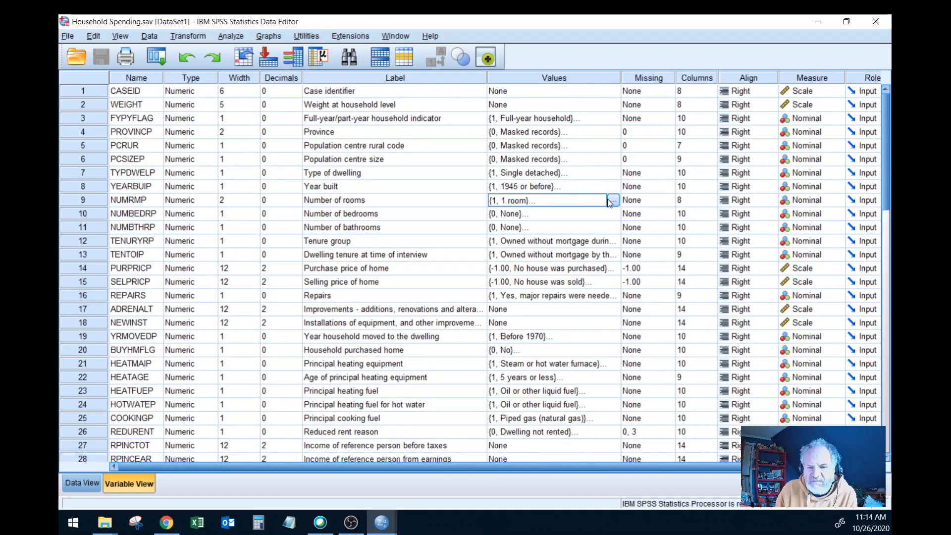
left_click(613, 200)
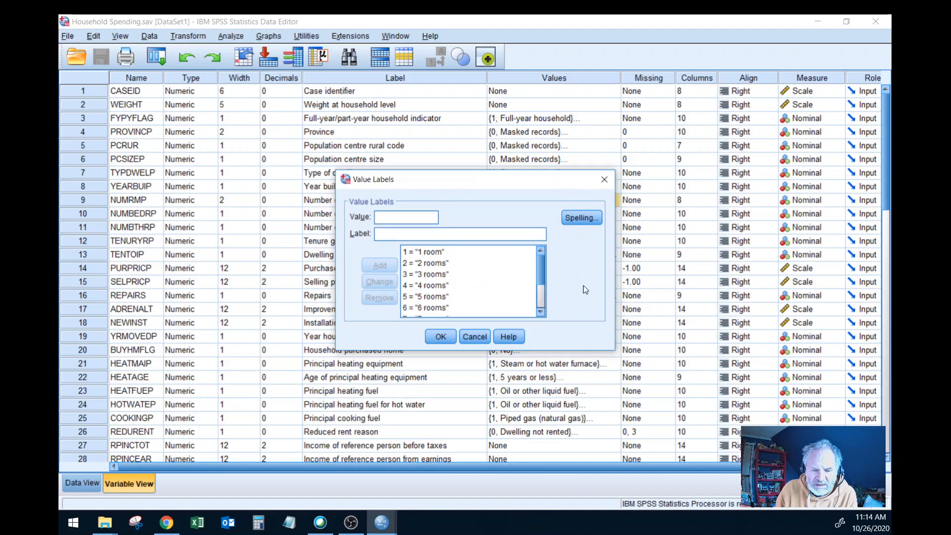
mouse_move(540, 272)
left_mouse_down()
mouse_move(542, 309)
mouse_move(547, 256)
left_mouse_up()
left_click(528, 272)
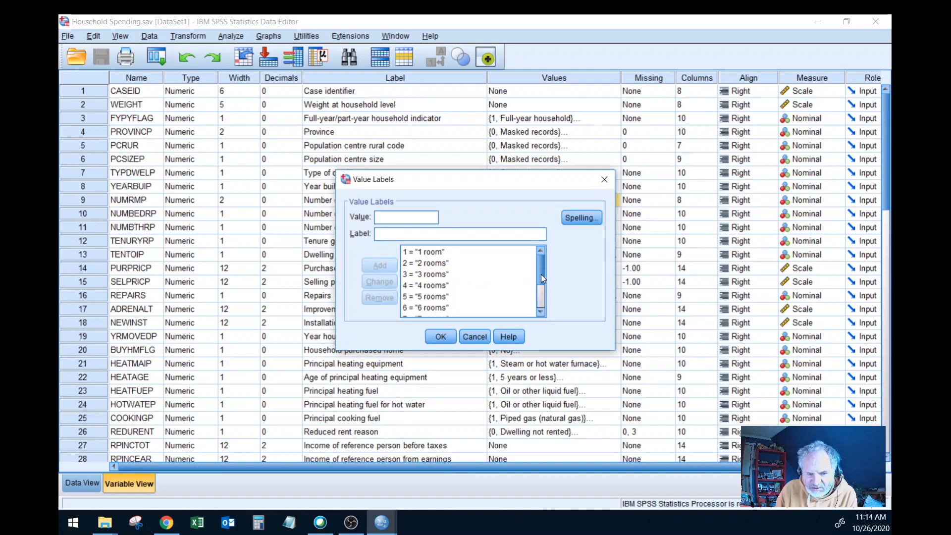
left_click_drag(540, 272, 538, 302)
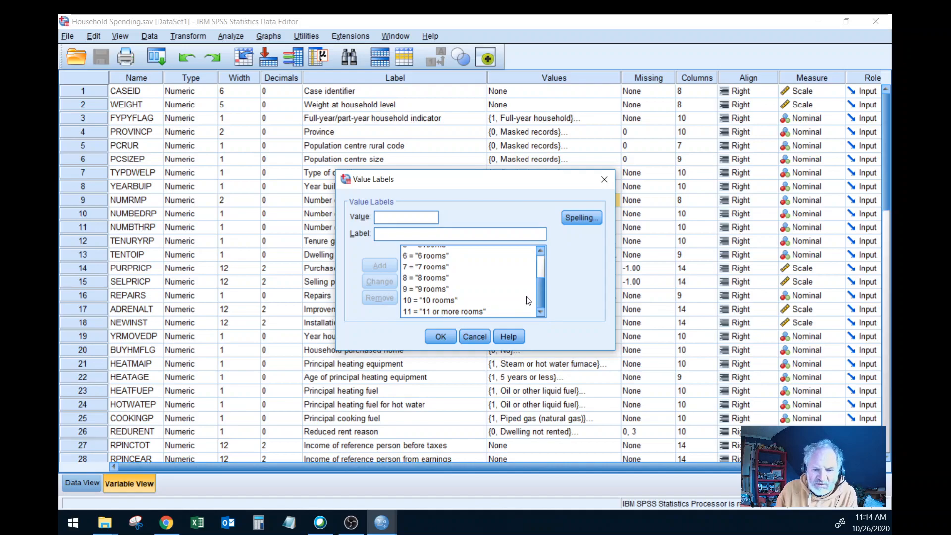
scroll(525, 299, "up", 2)
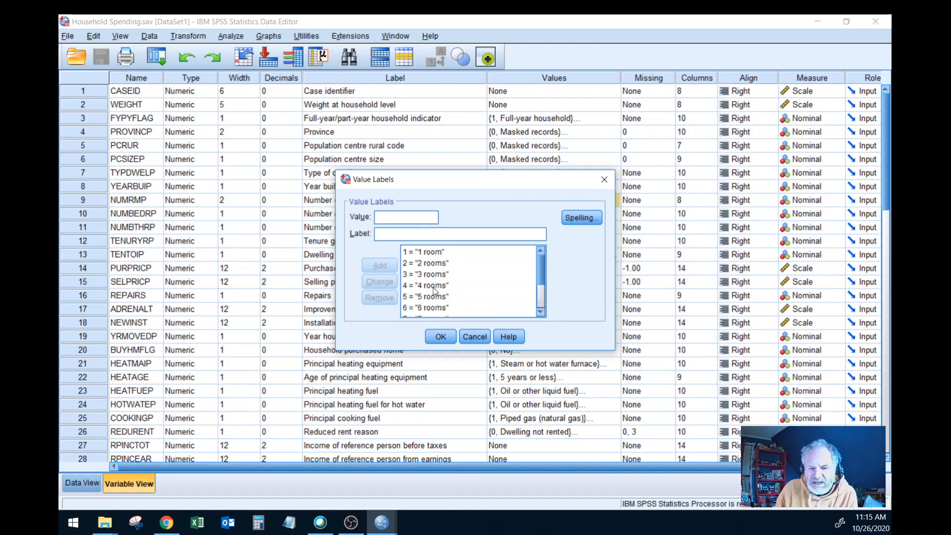
left_click(440, 337)
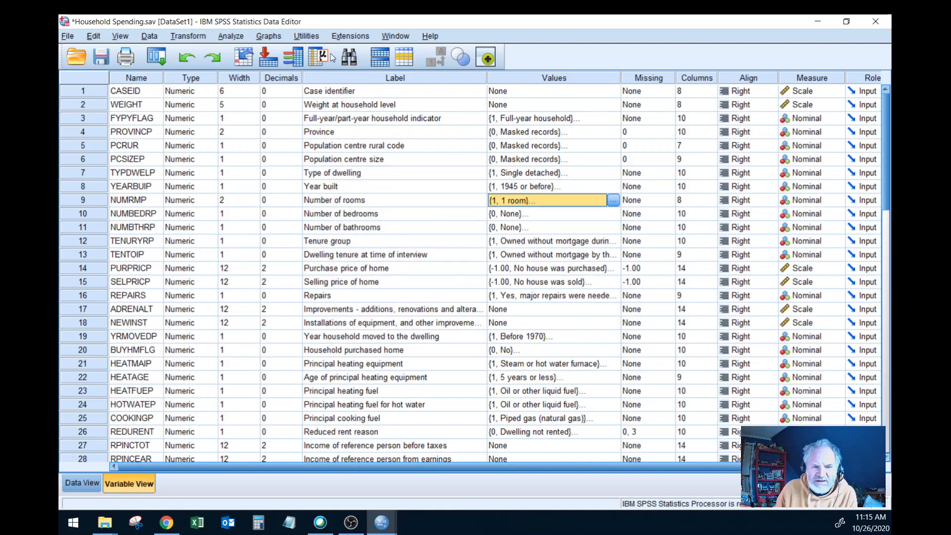
Step: Replace Selling price of home with Number of rooms [NUMRMP] in the Frequencies analysis and run it
left_click(243, 38)
mouse_move(297, 66)
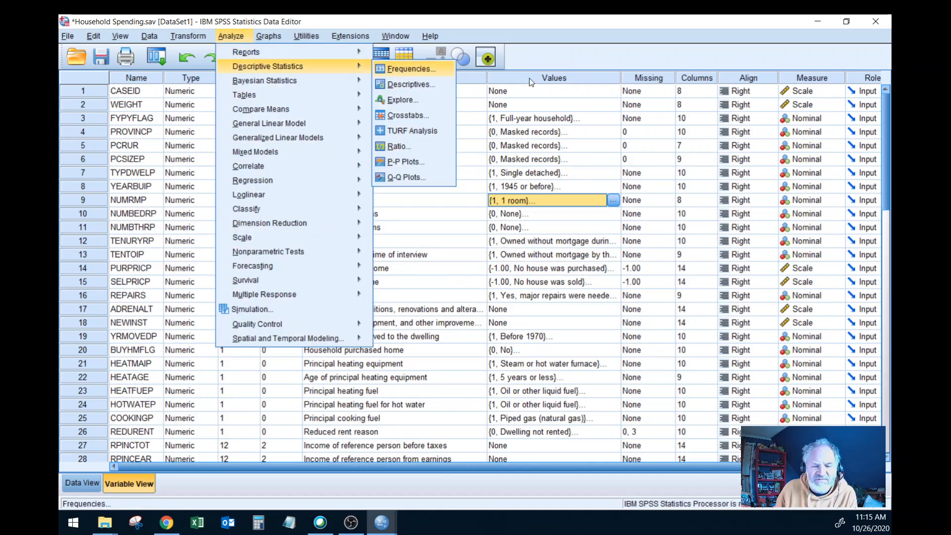
left_click(412, 68)
left_click(523, 89)
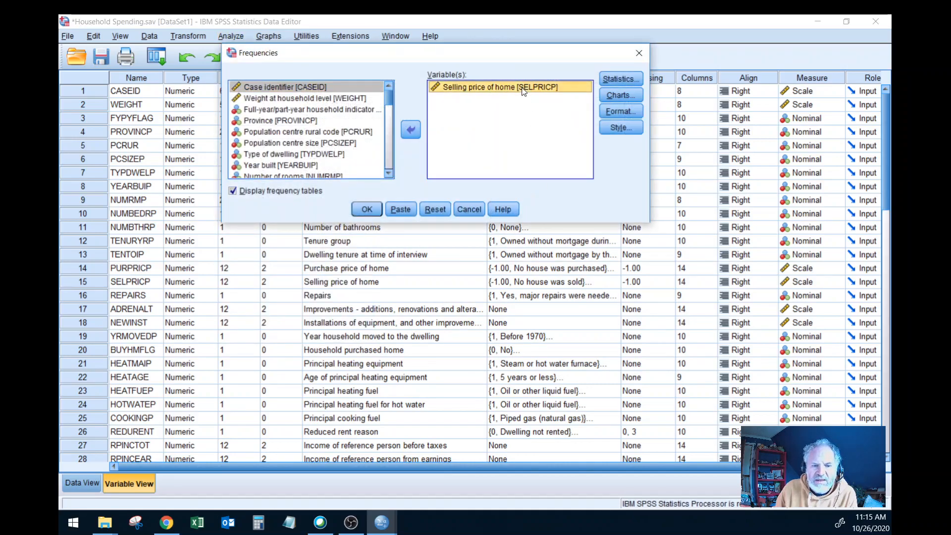
left_click(409, 131)
scroll(362, 141, "up", 3)
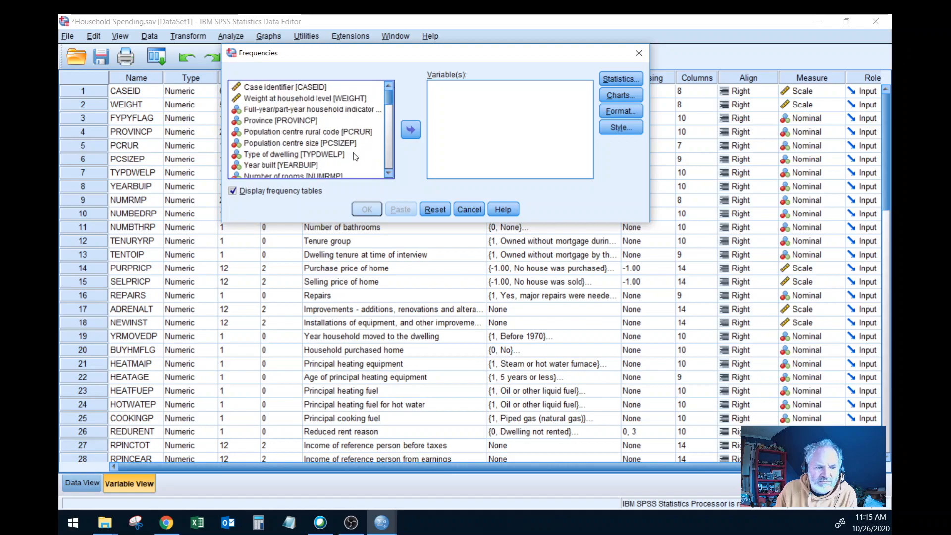
scroll(356, 156, "down", 1)
left_click(322, 143)
left_click(411, 130)
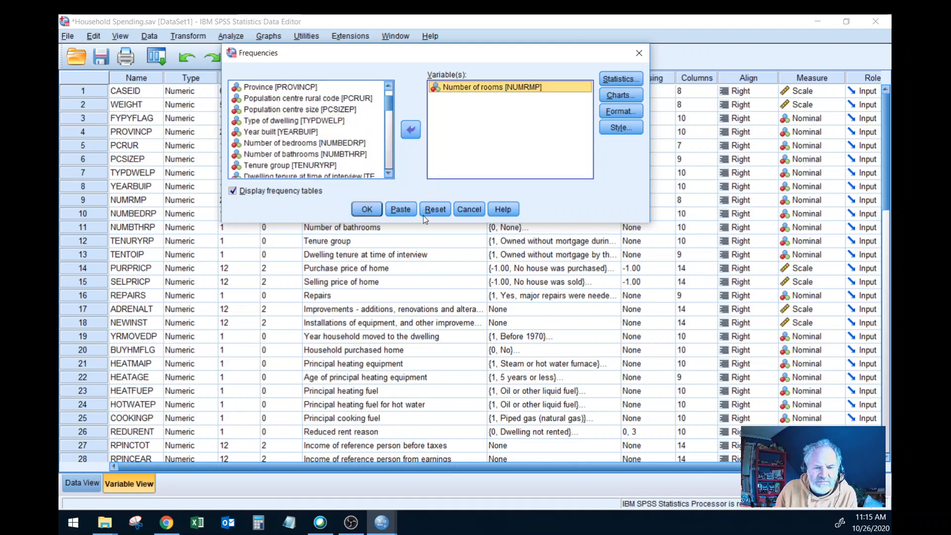
left_click(367, 210)
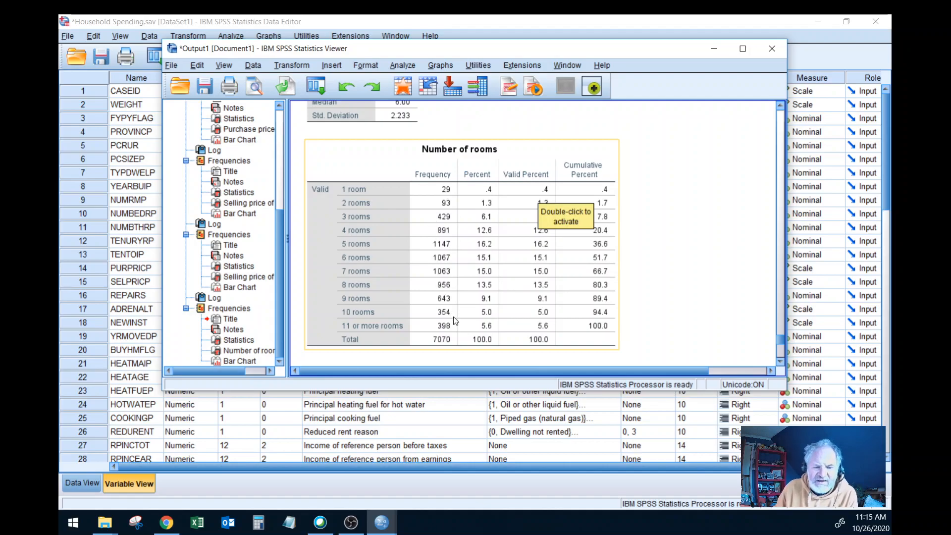
Step: Return to the variable list and check the value labels of Income of reference person before taxes [RPINCTOT]
scroll(453, 317, "up", 5)
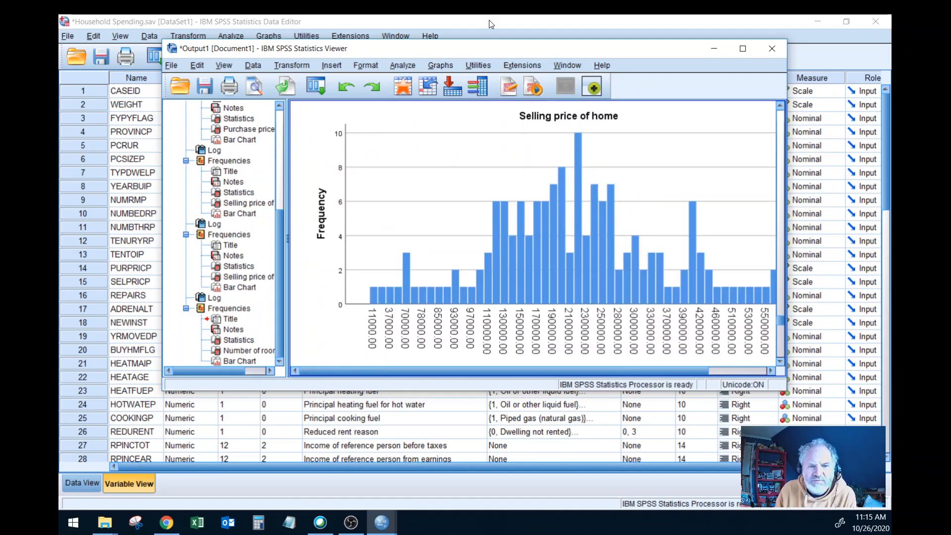
left_click(491, 24)
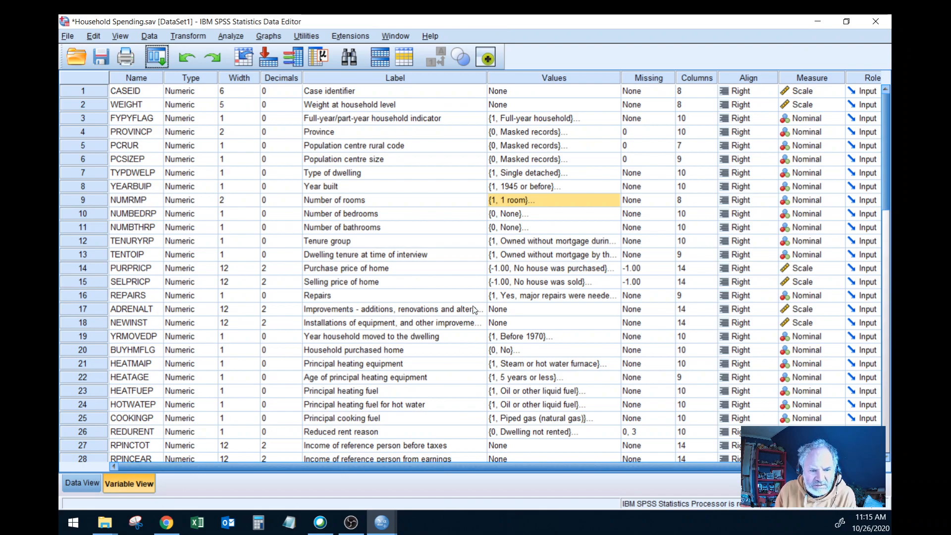
scroll(486, 314, "down", 1)
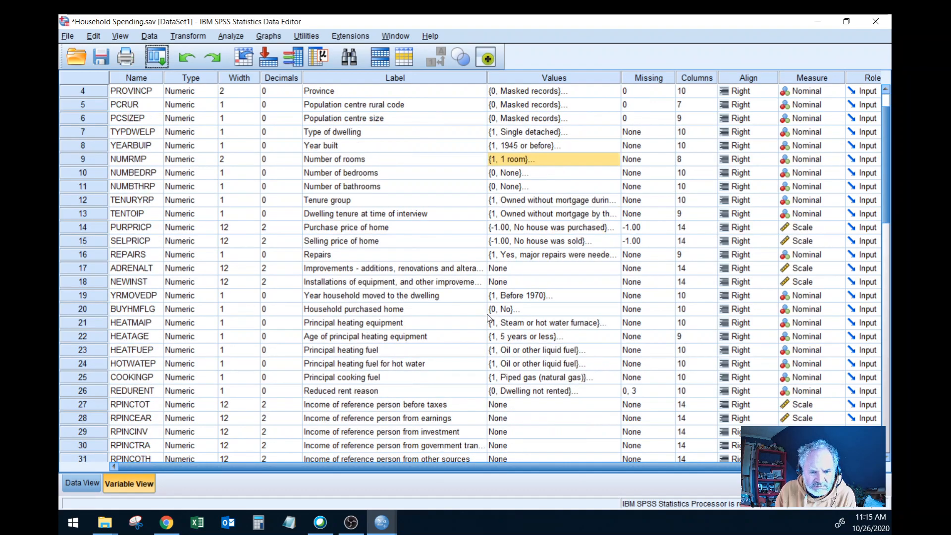
scroll(486, 314, "down", 1)
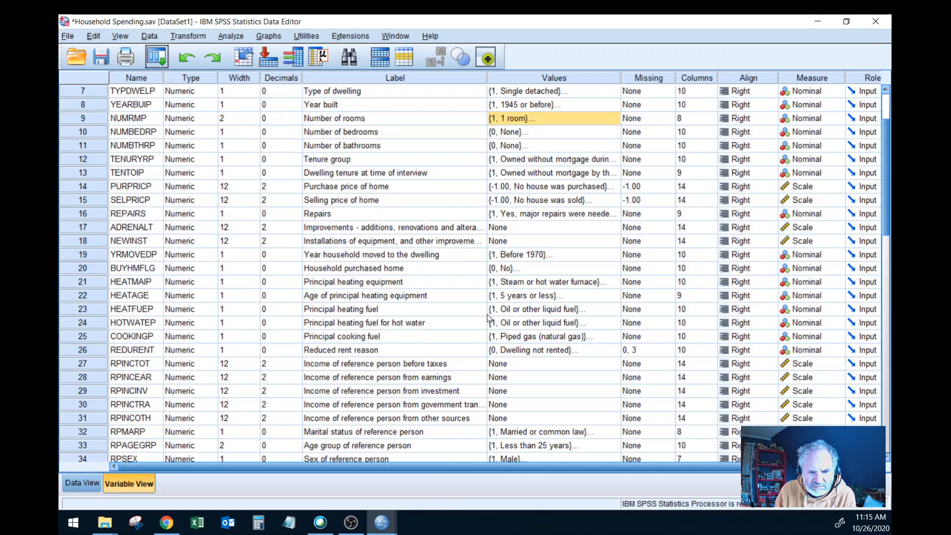
scroll(486, 314, "down", 3)
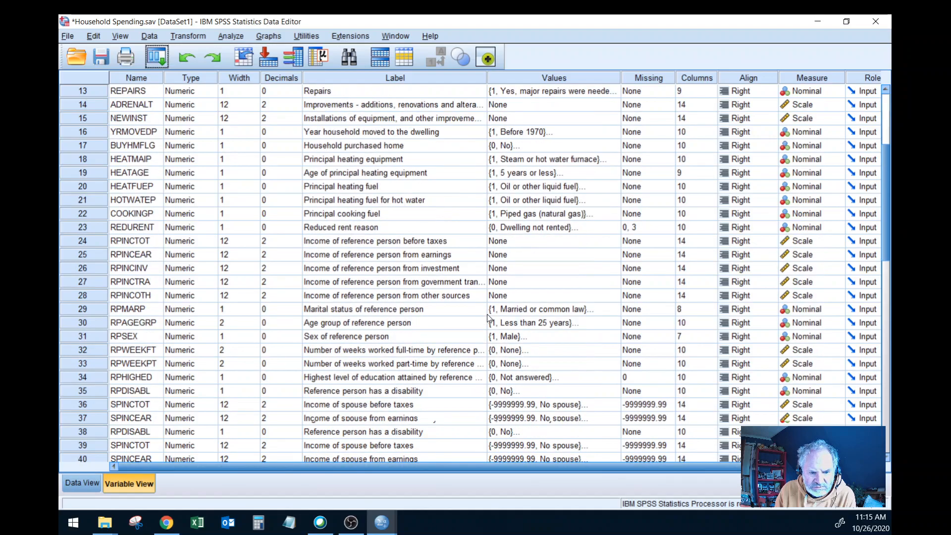
scroll(487, 314, "down", 2)
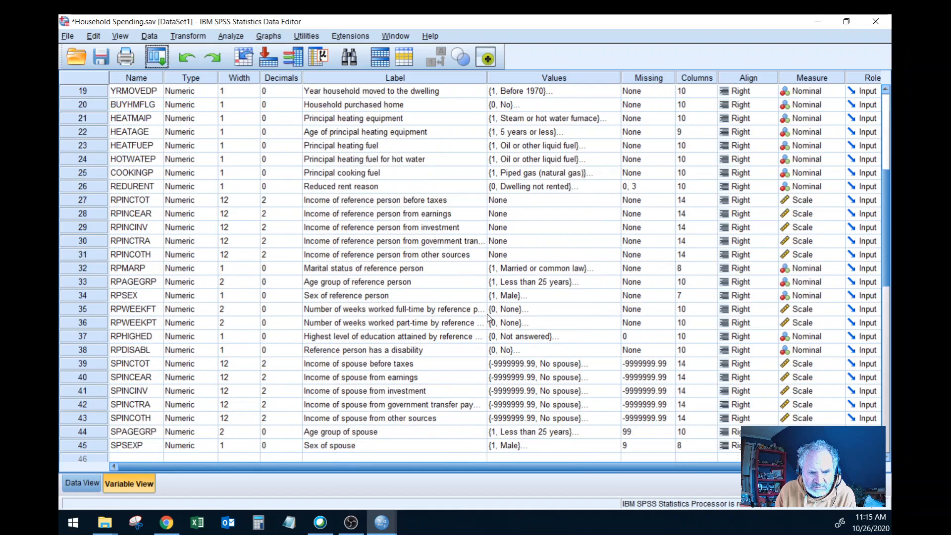
left_click(608, 200)
left_click(614, 199)
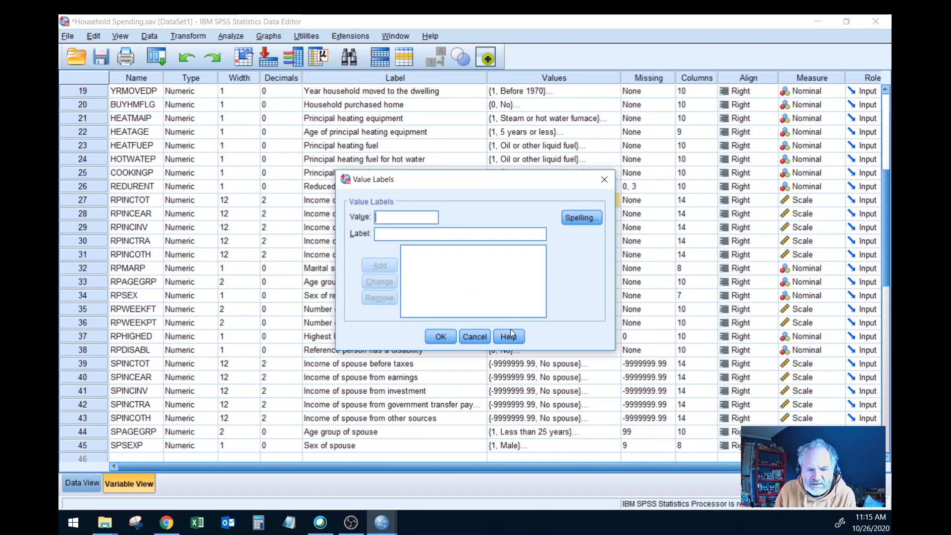
left_click(475, 338)
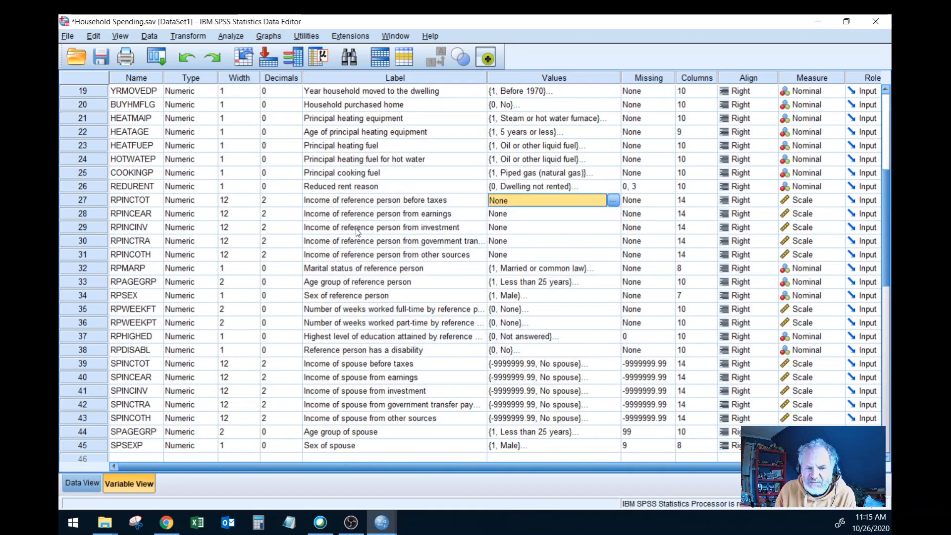
Step: Run a Descriptives analysis for Income of reference person before taxes [RPINCTOT] and review the output
left_click(240, 38)
mouse_move(319, 67)
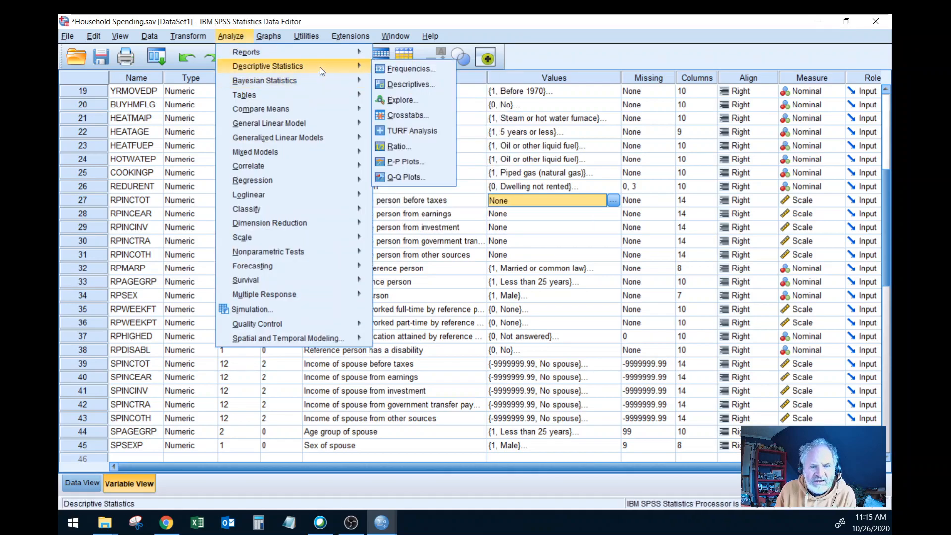
left_click(406, 84)
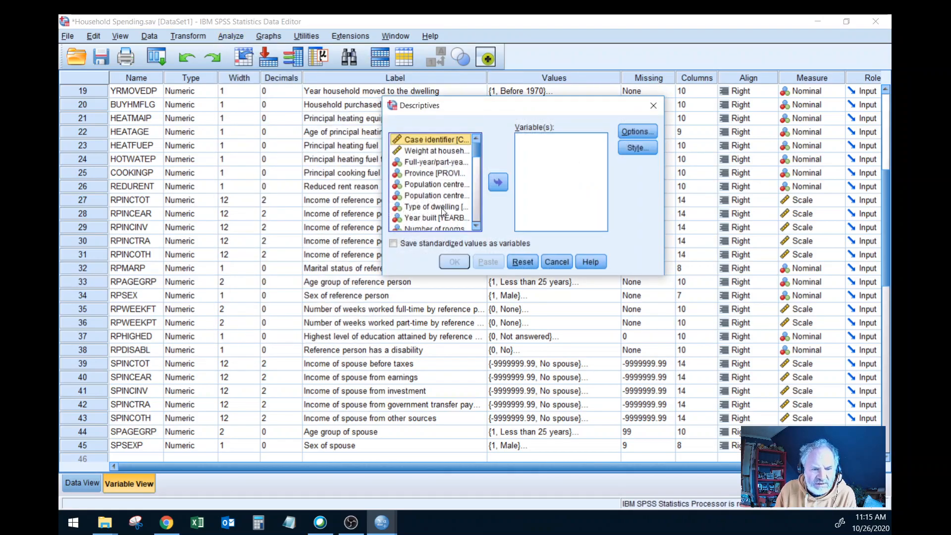
scroll(479, 214, "down", 3)
left_click(479, 214)
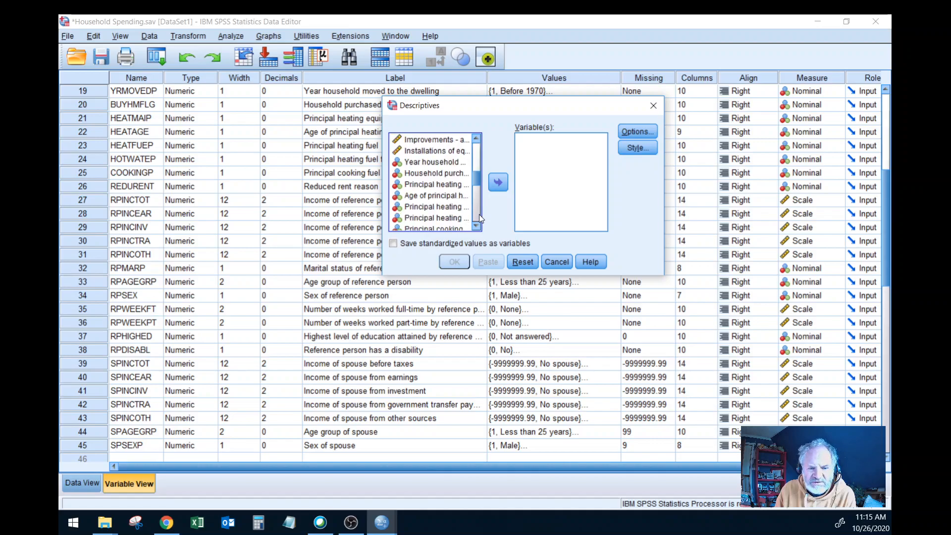
left_click(480, 214)
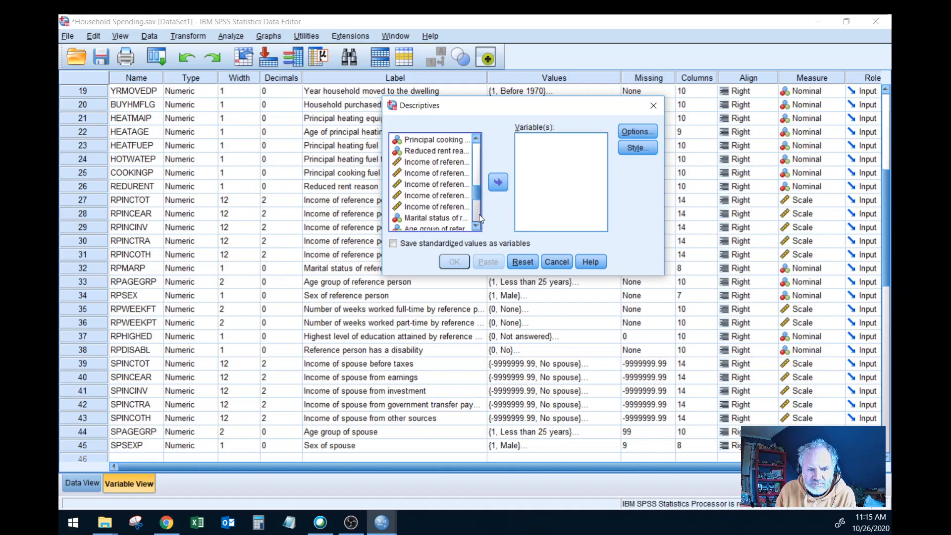
left_click(497, 182)
left_click(454, 262)
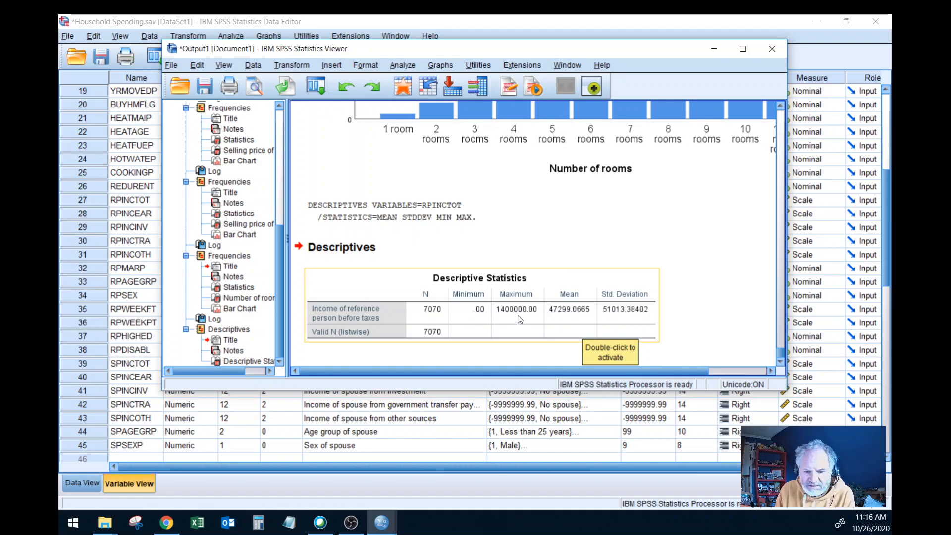
scroll(582, 307, "up", 10)
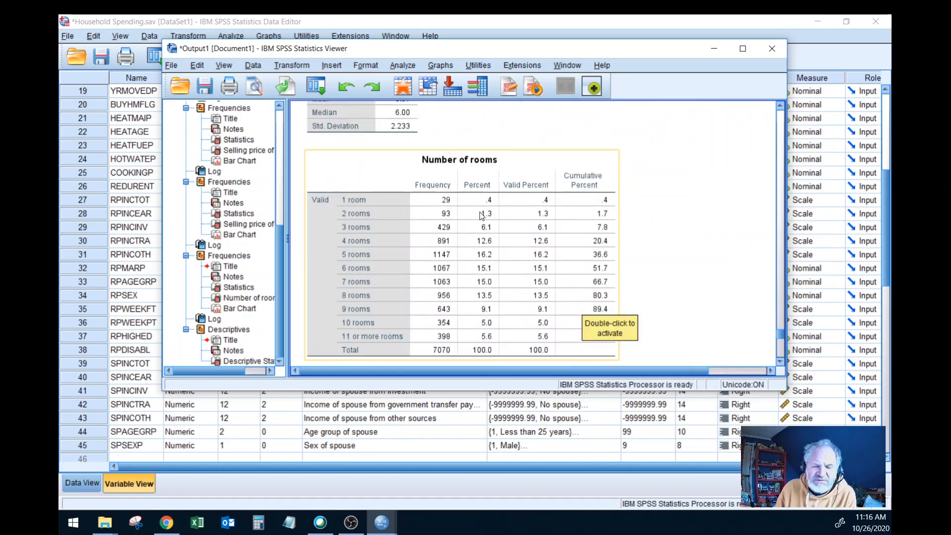
Step: In the Frequencies analysis, turn off frequency tables and replace Number of rooms with Income of reference person before taxes
left_click(409, 63)
mouse_move(441, 94)
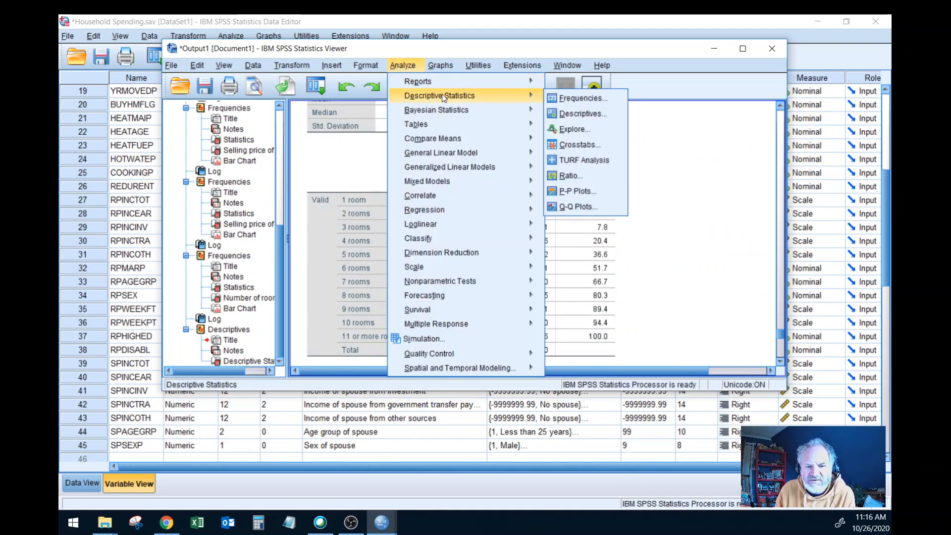
left_click(582, 99)
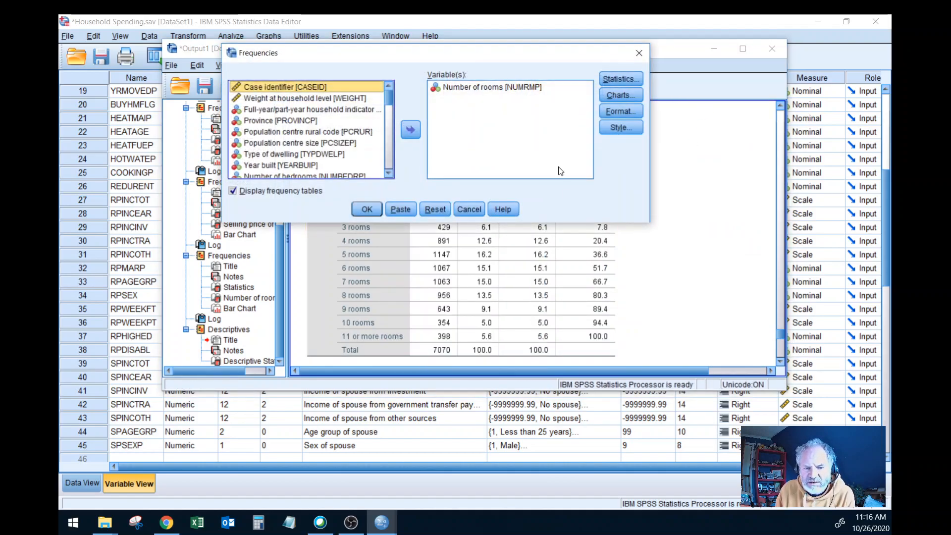
left_click(235, 192)
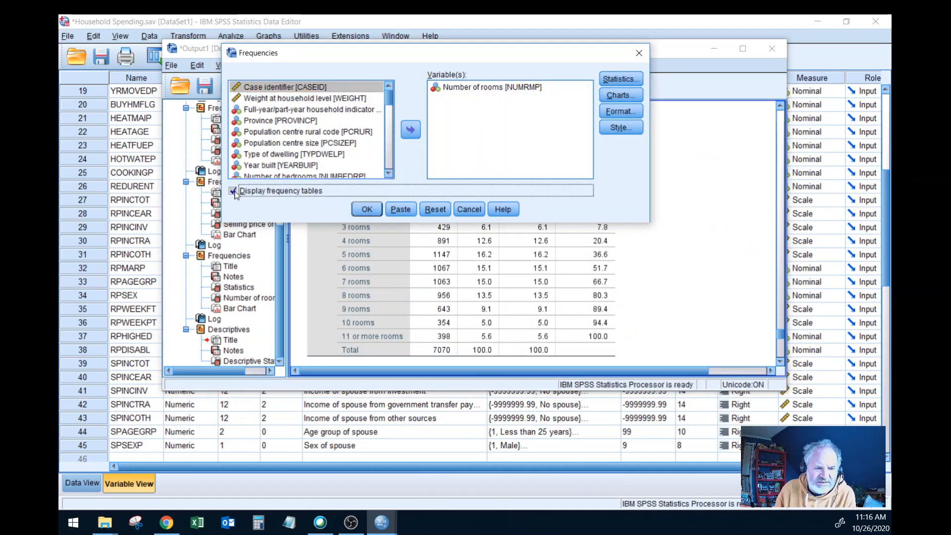
left_click(449, 90)
left_click(410, 129)
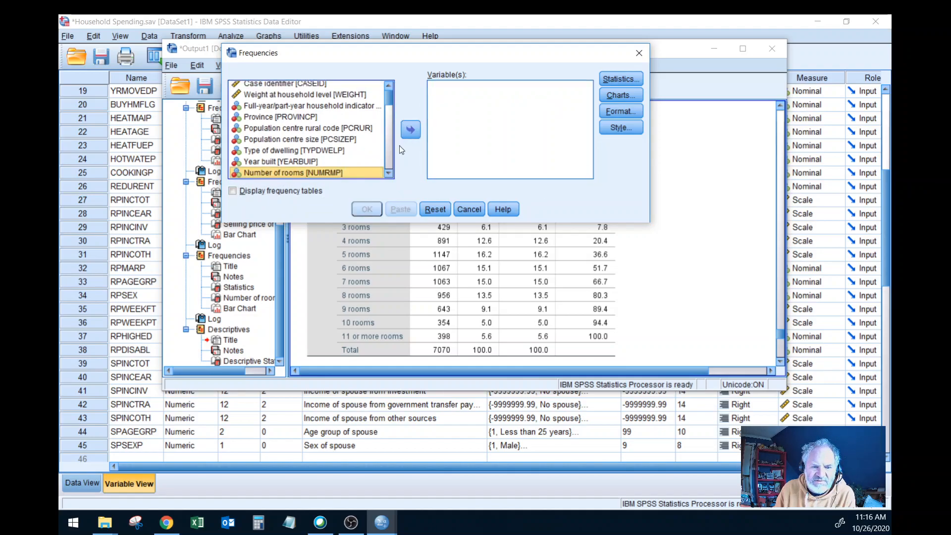
left_click(389, 157)
left_click(390, 157)
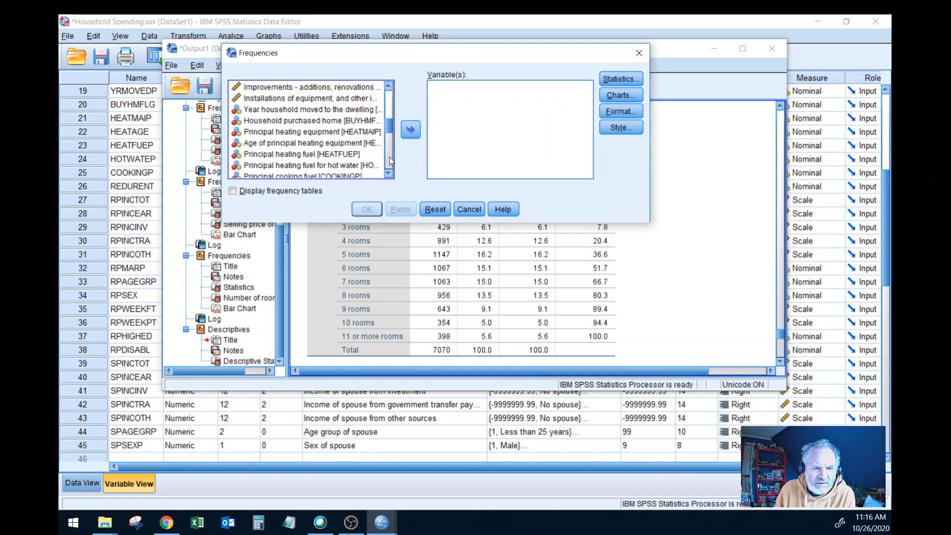
left_click(389, 156)
left_click(317, 109)
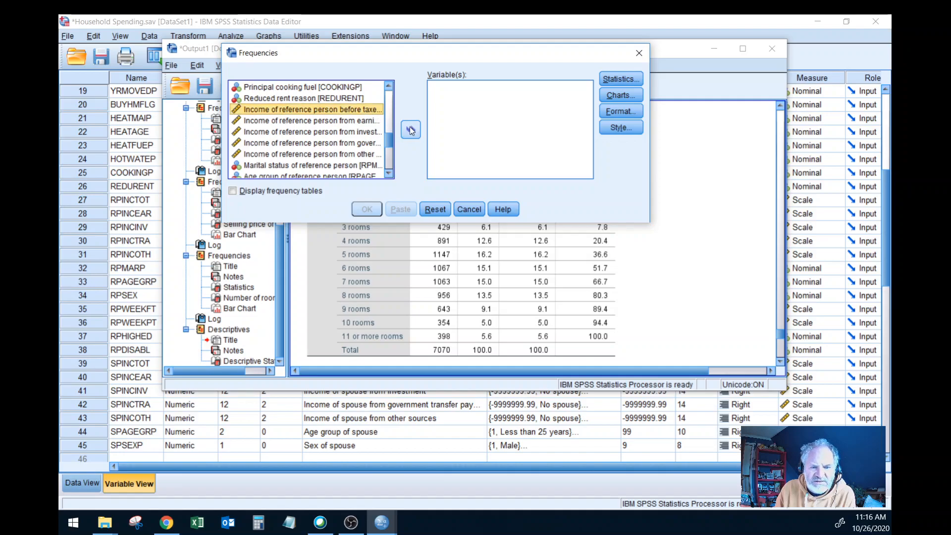
left_click(411, 129)
Step: Limit the Frequencies statistics to mean, median and standard deviation, and run the analysis for Income of reference person before taxes without frequency tables
left_click(621, 79)
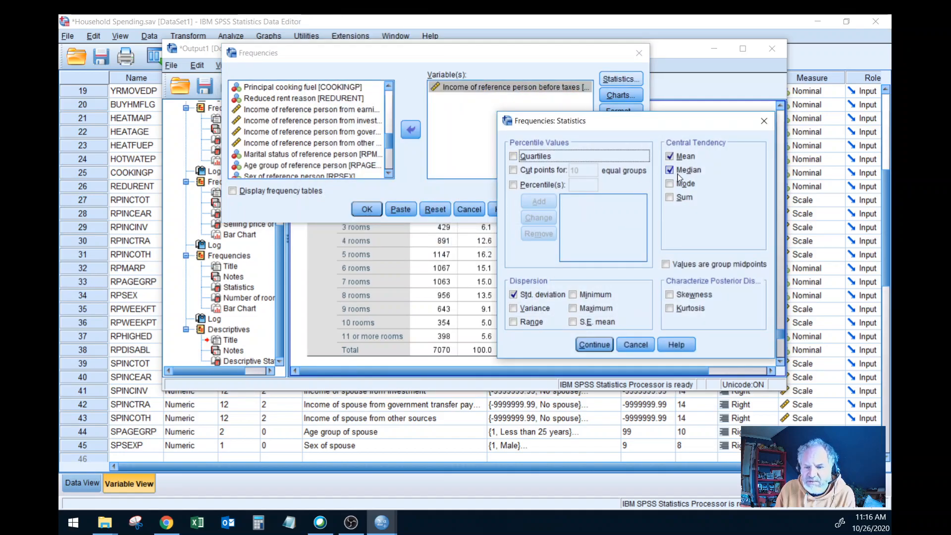
left_click(670, 184)
left_click(671, 186)
left_click(670, 185)
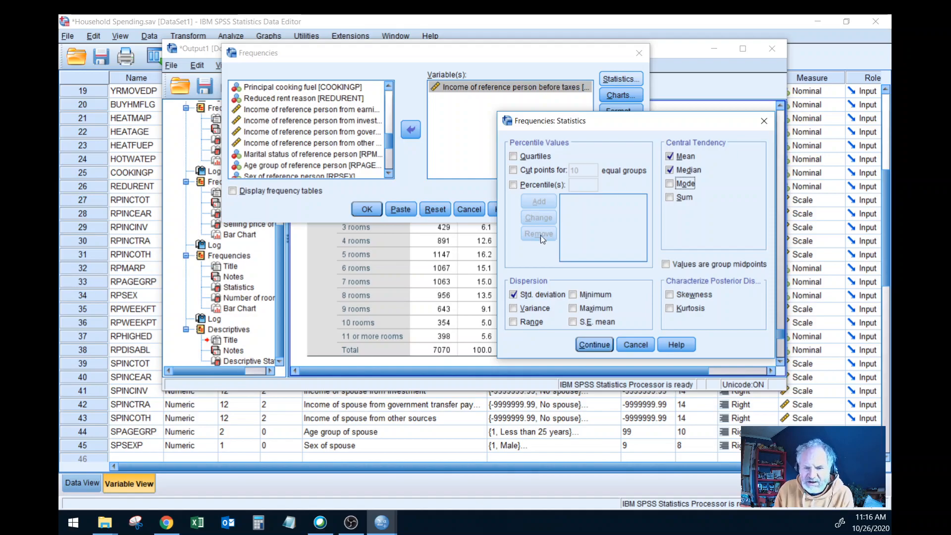
left_click(593, 345)
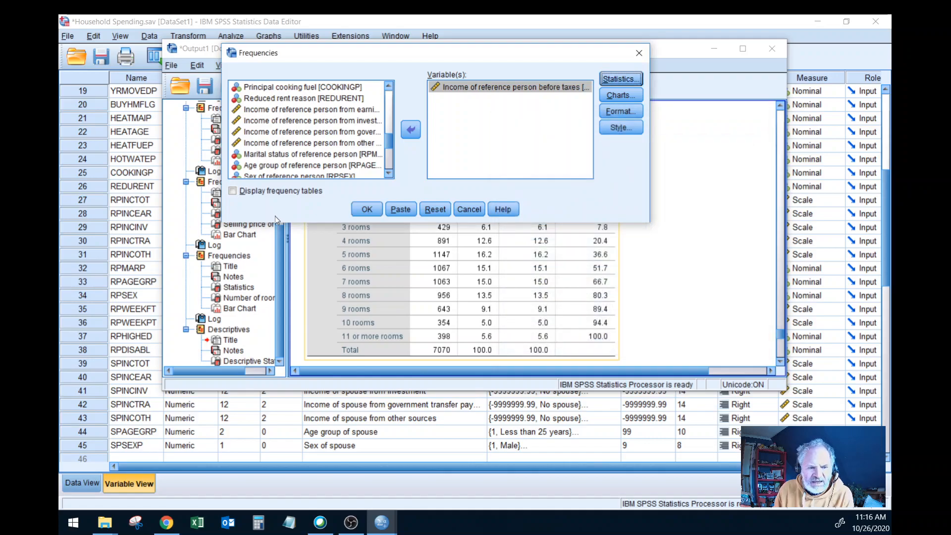
left_click(233, 191)
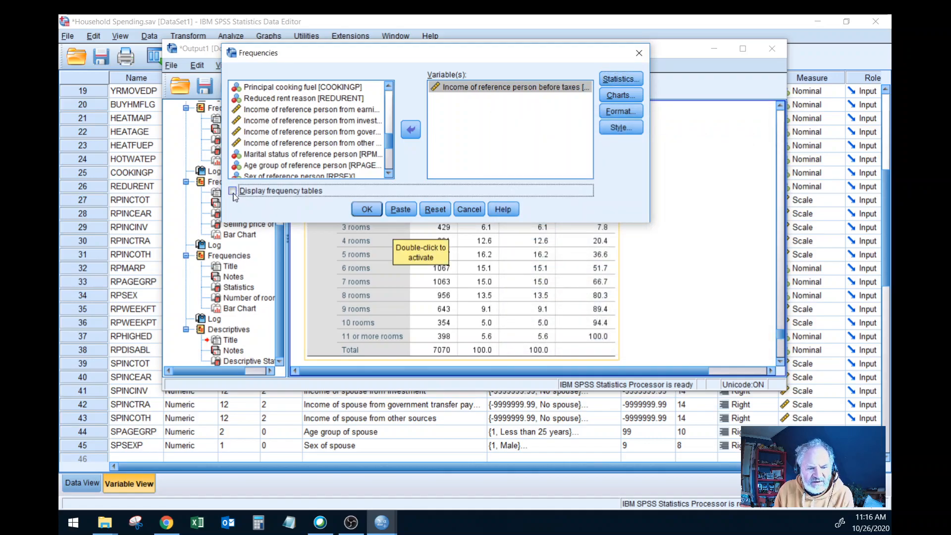
left_click(367, 209)
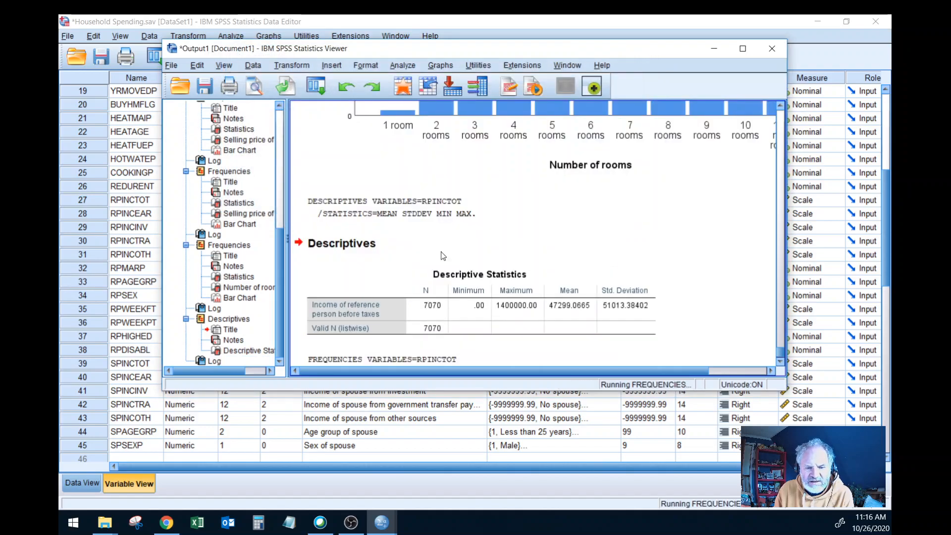
Step: Examine the Statistics table and the full width of the bar chart for Income of reference person before taxes
scroll(475, 256, "down", 2)
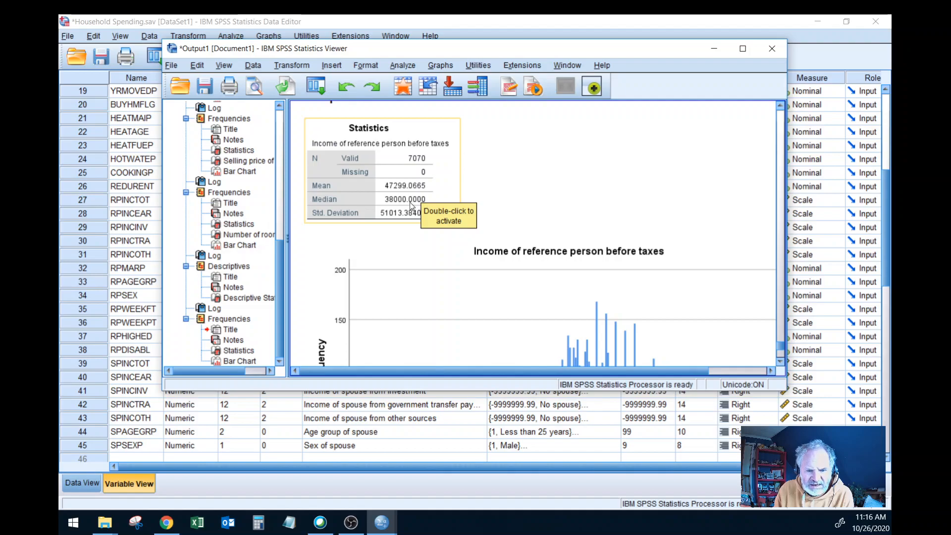
scroll(442, 260, "down", 6)
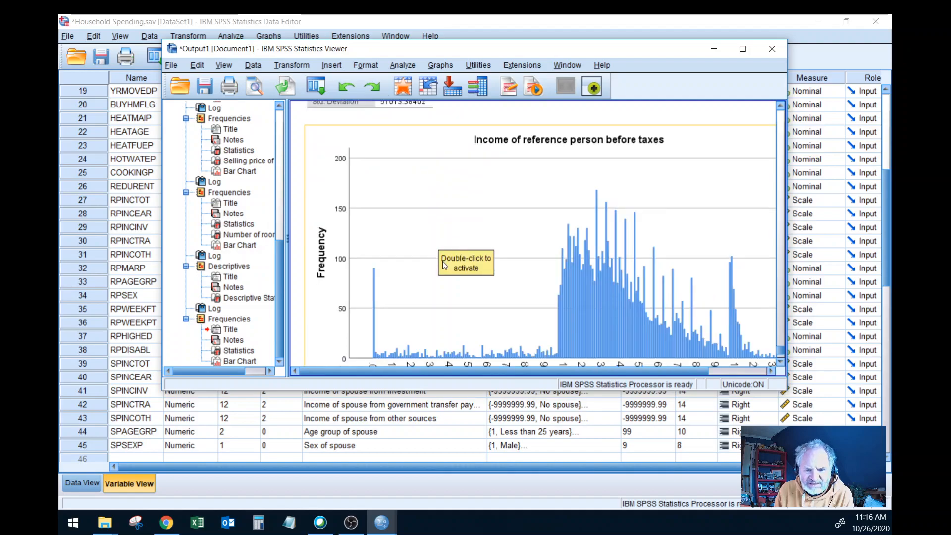
scroll(442, 260, "up", 4)
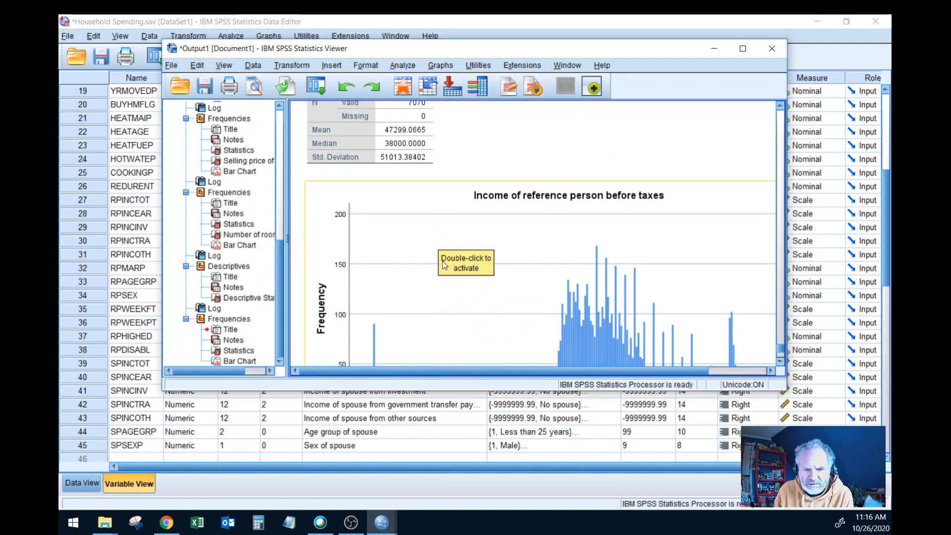
scroll(441, 260, "down", 4)
scroll(442, 261, "down", 1)
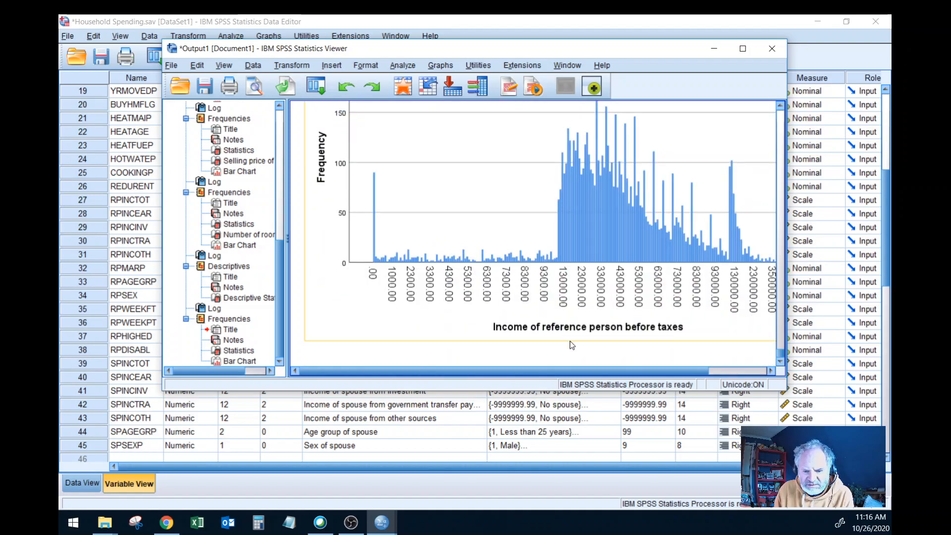
left_click_drag(569, 369, 655, 371)
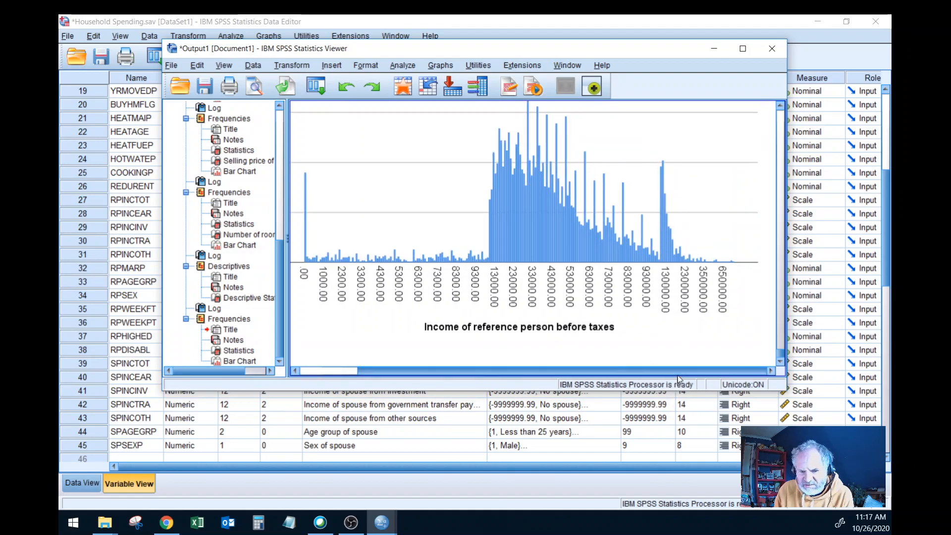
scroll(466, 218, "up", 10)
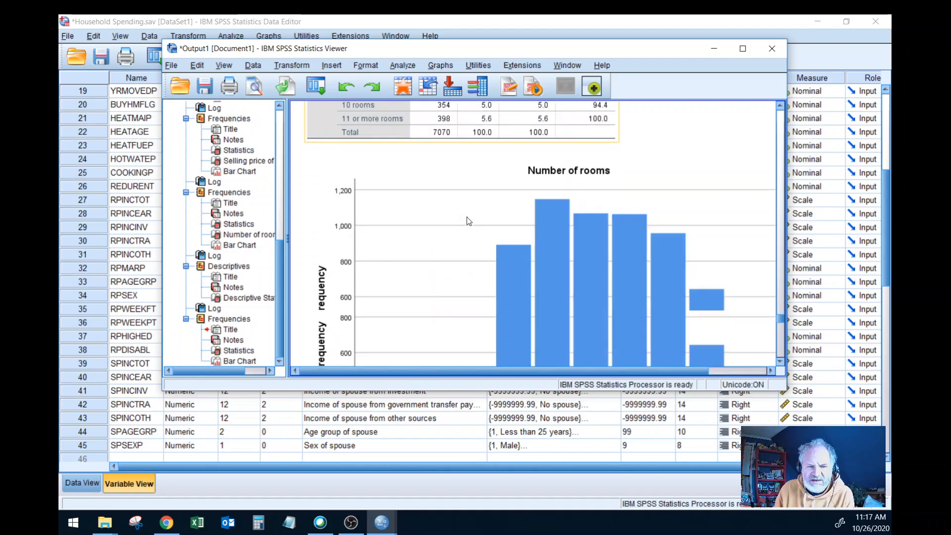
scroll(468, 221, "down", 4)
Step: Rerun the Frequencies analysis for Income of reference person before taxes with the same settings and look over its output
left_click(410, 67)
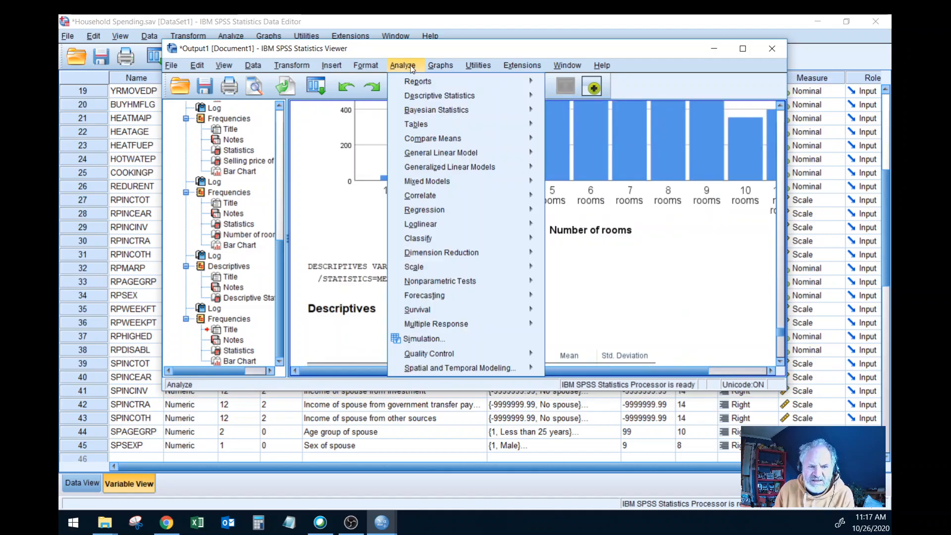
mouse_move(488, 95)
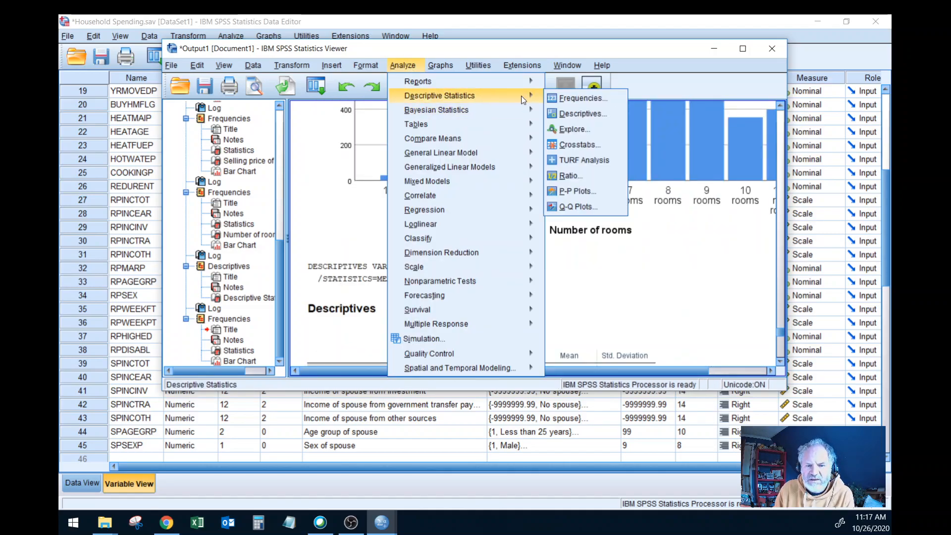
left_click(580, 98)
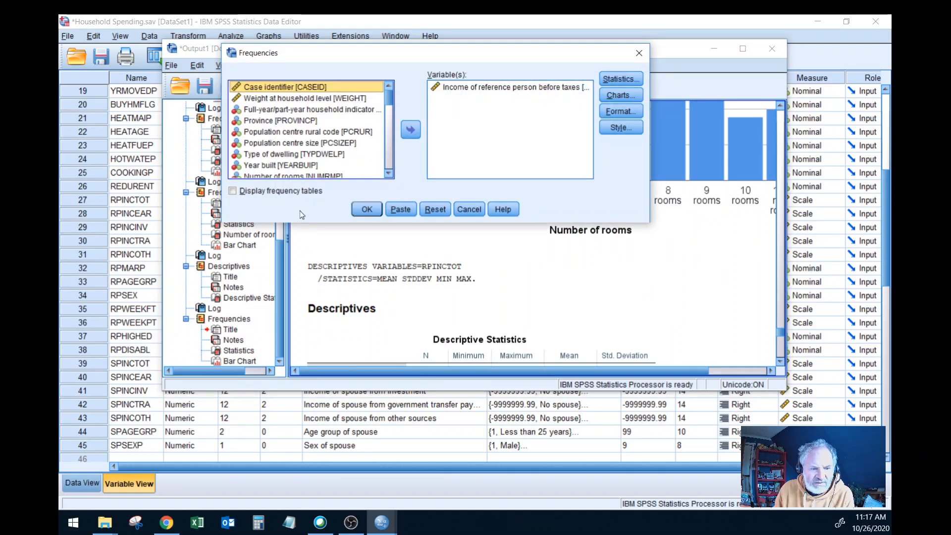
left_click(370, 213)
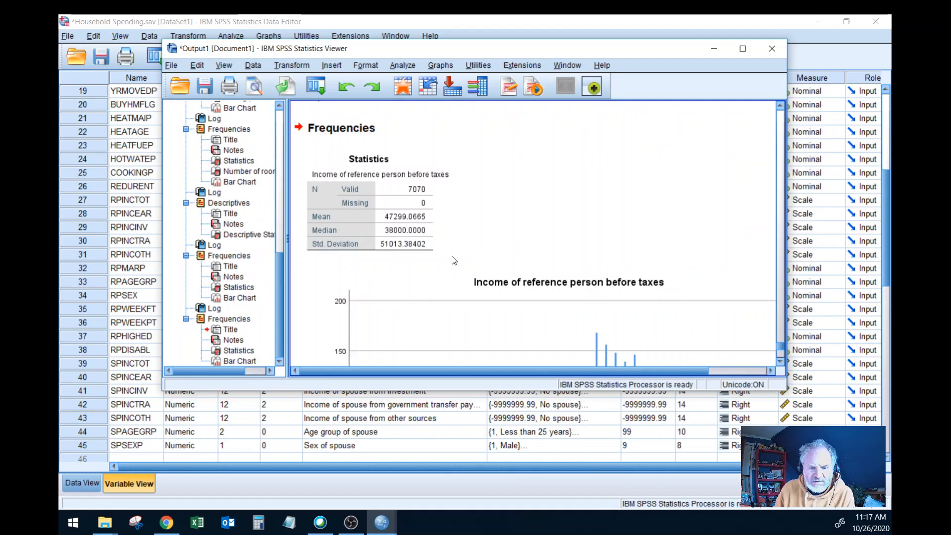
scroll(454, 260, "down", 1)
scroll(454, 260, "up", 3)
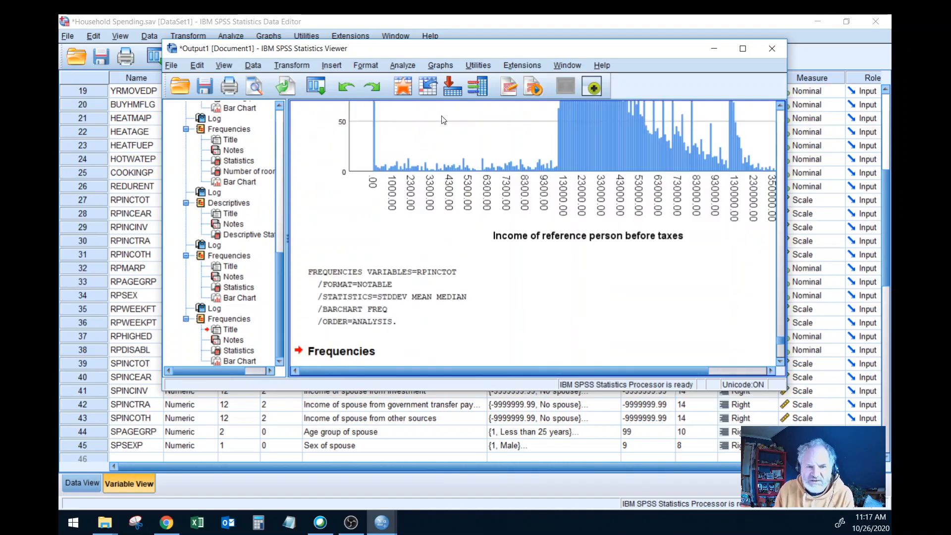
Step: Set the Frequencies chart type to None and rerun the analysis for Income of reference person before taxes
left_click(402, 65)
mouse_move(468, 100)
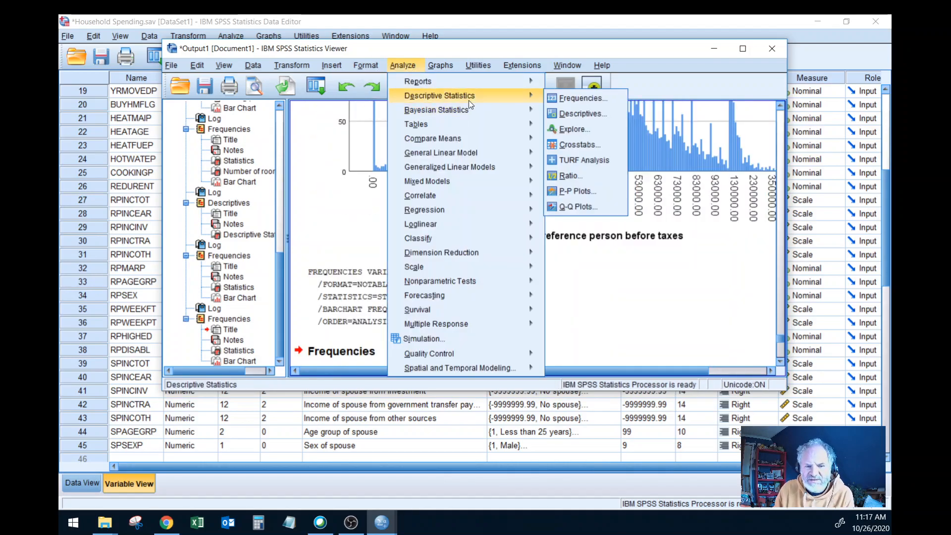
left_click(565, 96)
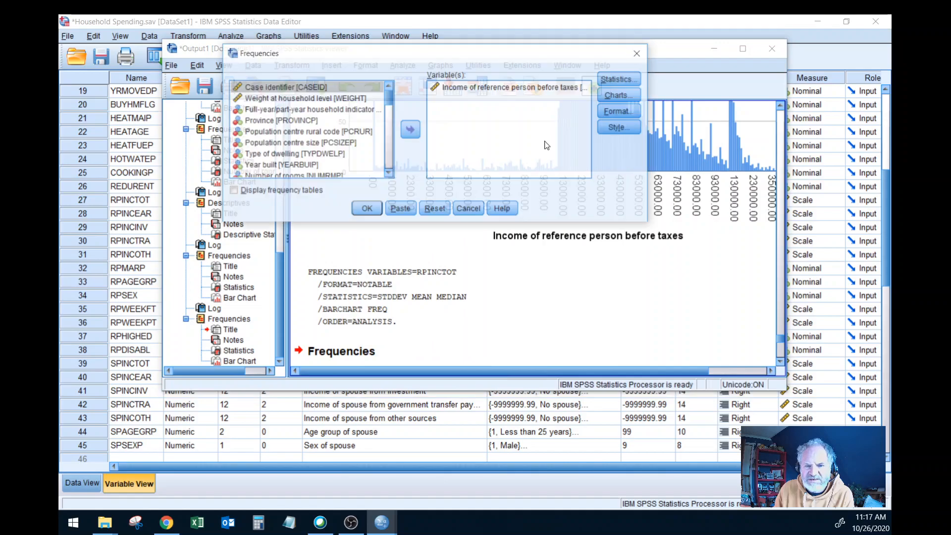
left_click(619, 94)
left_click(567, 187)
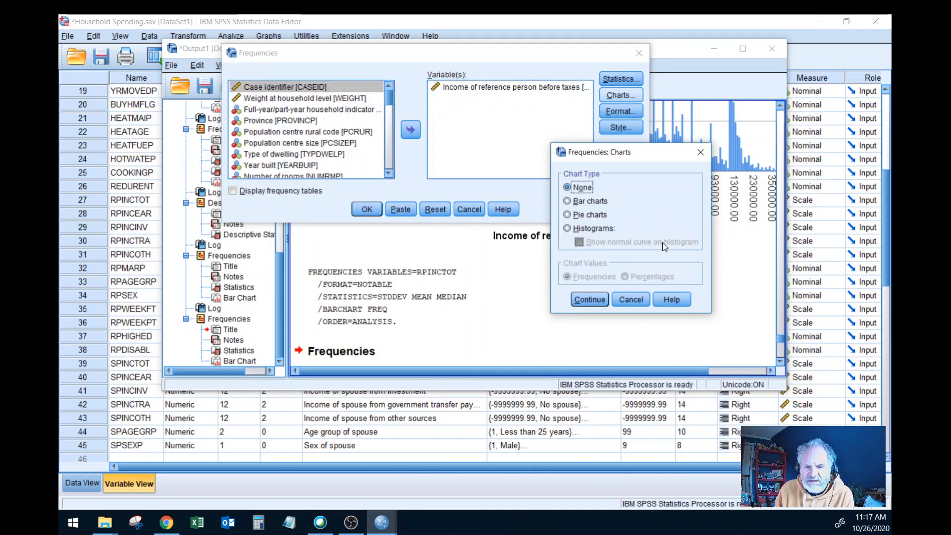
left_click(592, 303)
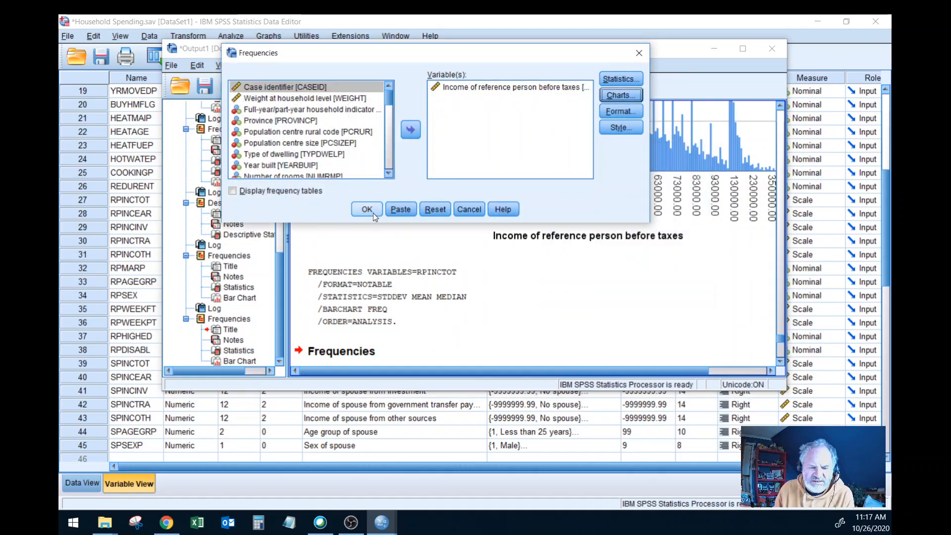
left_click(373, 213)
left_click(392, 266)
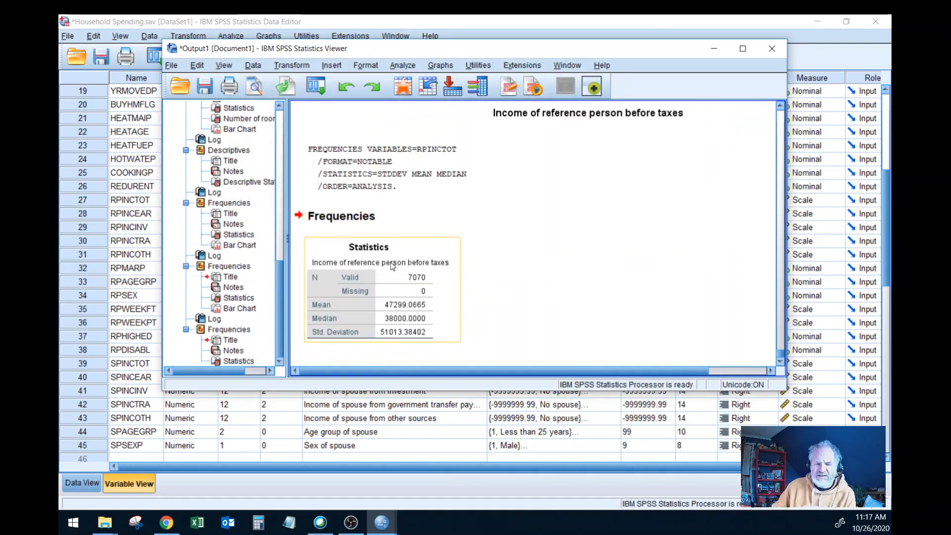
left_click(410, 226)
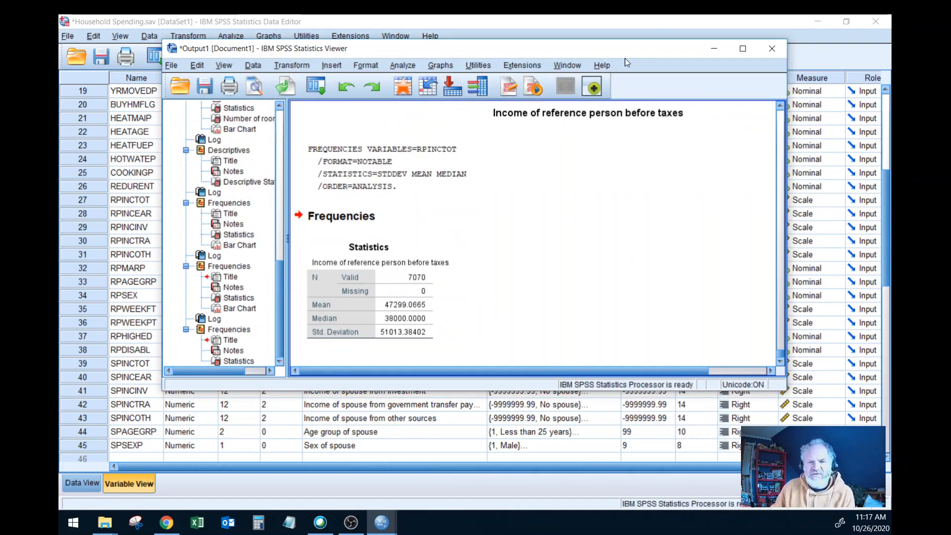
Step: Return to the variable list and check the value labels of Selling price of home [SELPRICP]
left_click(712, 52)
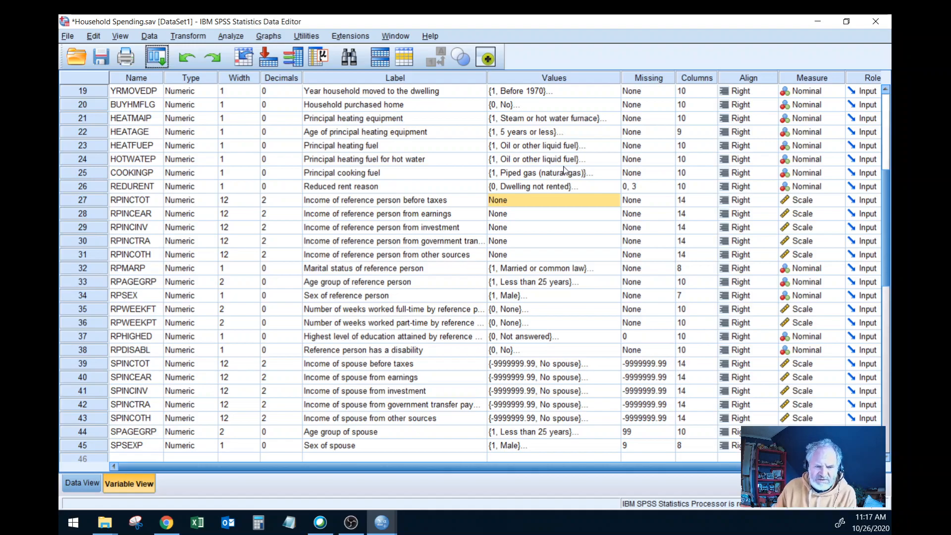
scroll(571, 150, "up", 3)
scroll(571, 151, "up", 3)
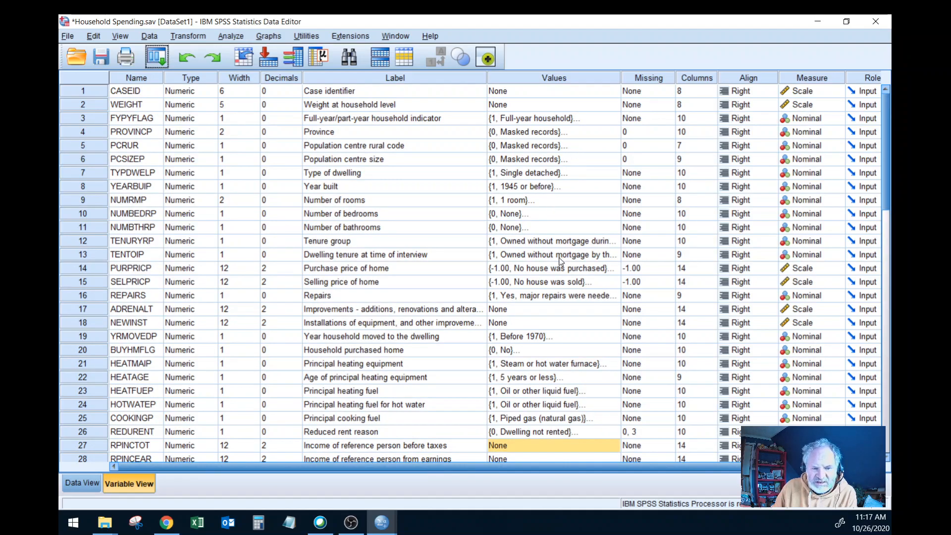
left_click(550, 282)
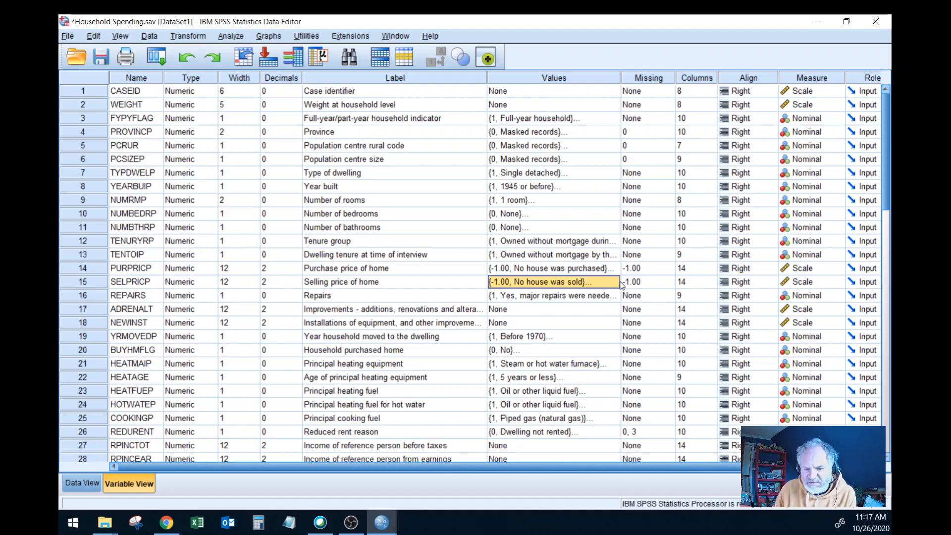
left_click(617, 282)
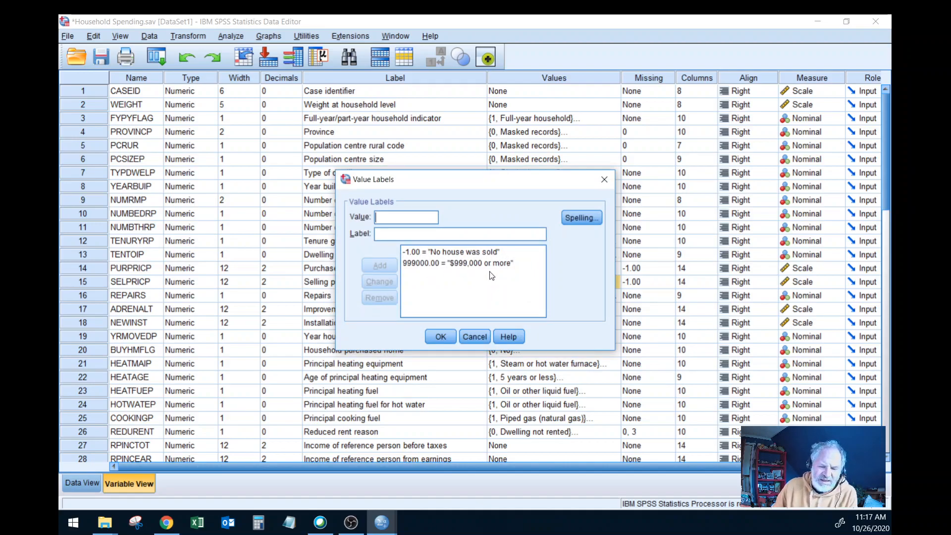
left_click(483, 337)
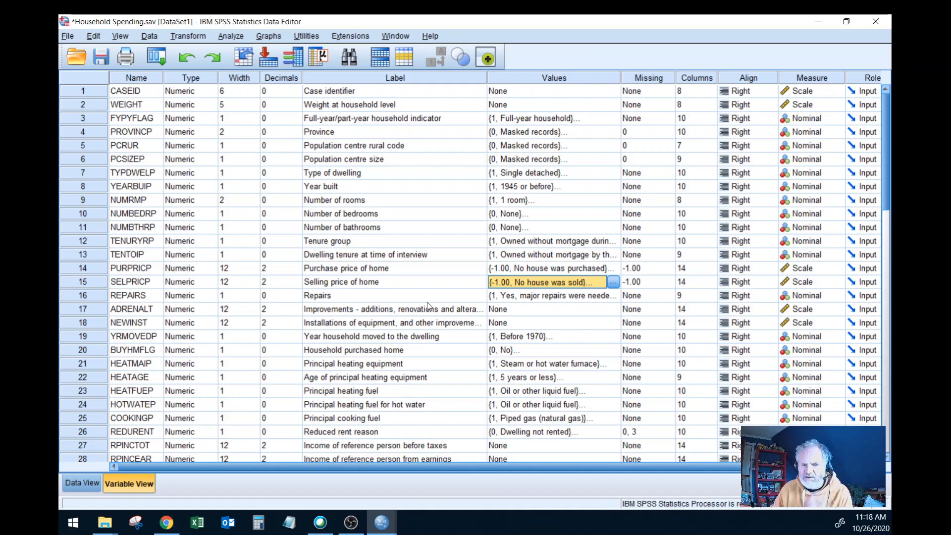
Step: Check the value labels of Income of reference person before taxes [RPINCTOT] and select that variable's row
scroll(554, 298, "down", 3)
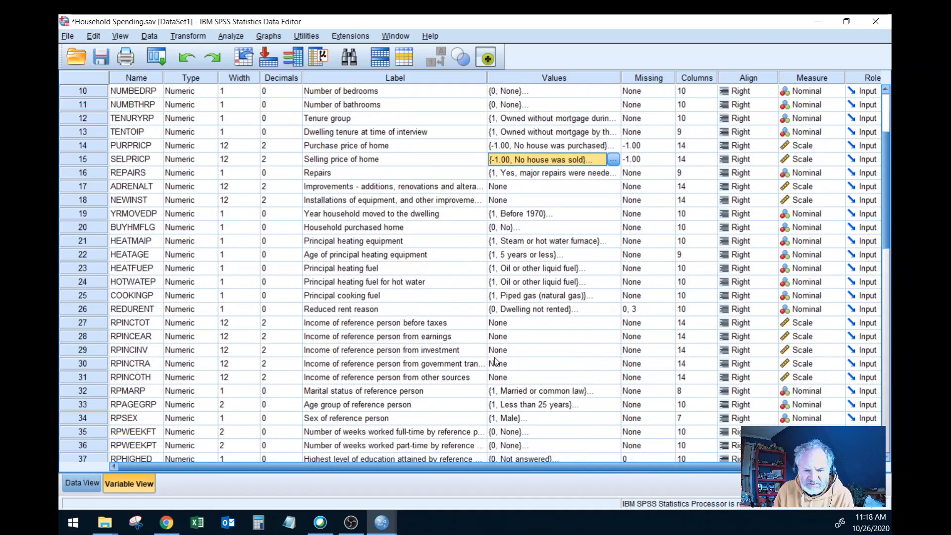
left_click(594, 327)
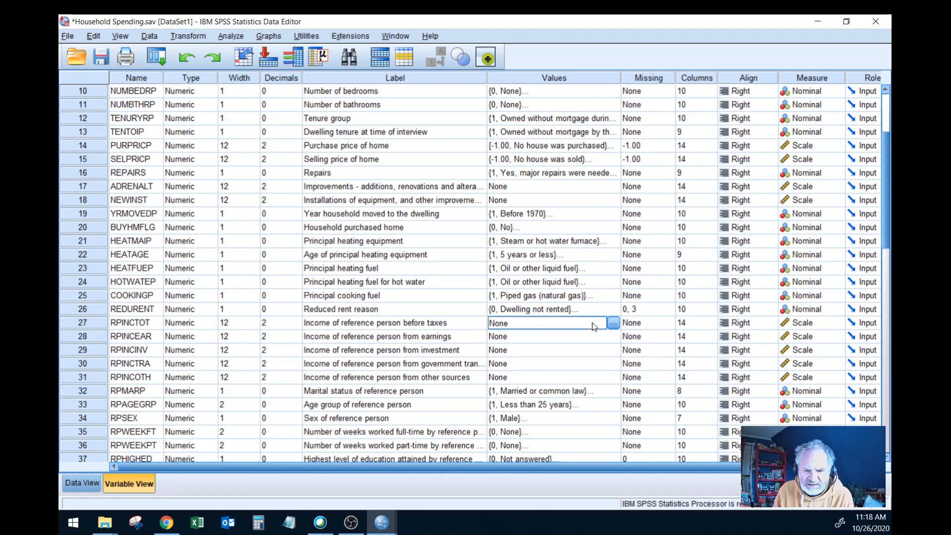
left_click(613, 322)
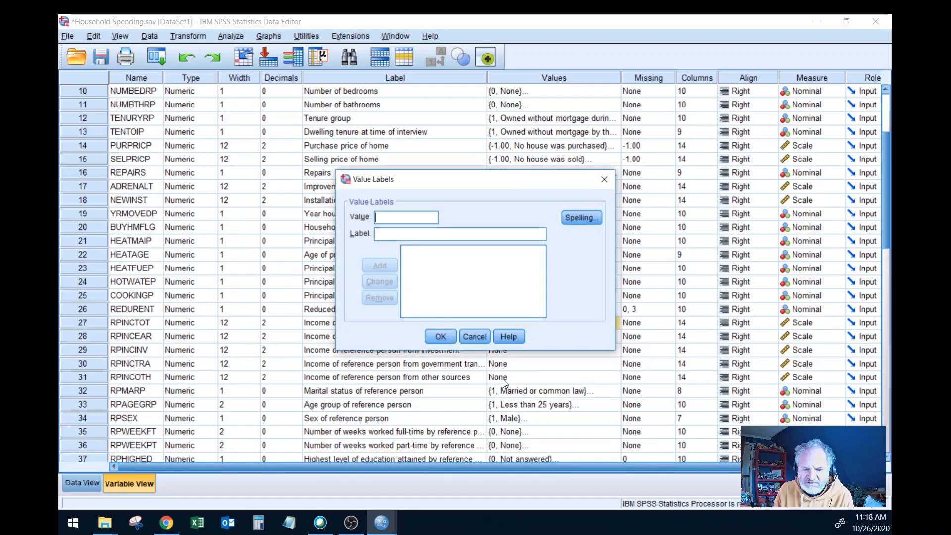
left_click(477, 340)
left_click(100, 323)
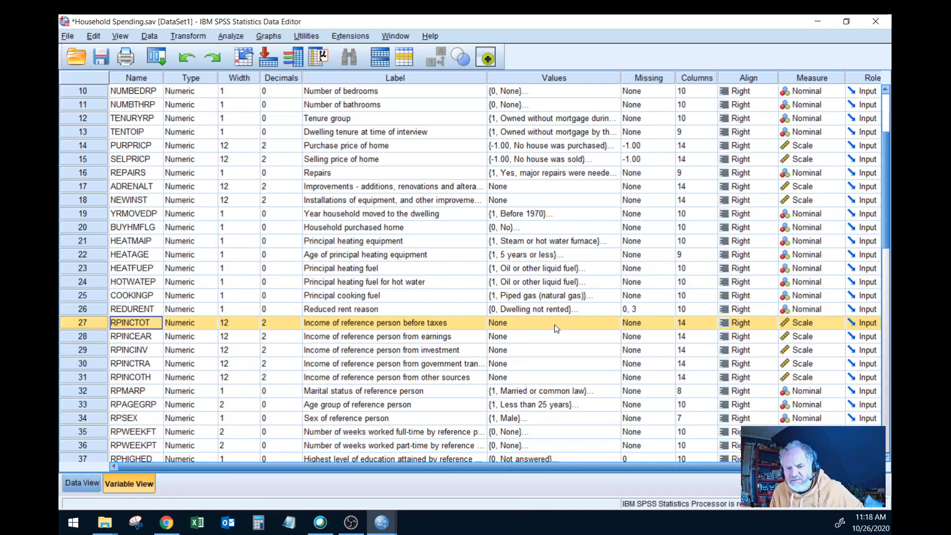
Step: Check the value labels of Tenure group [TENURYRP], closing them without changes
scroll(557, 329, "up", 3)
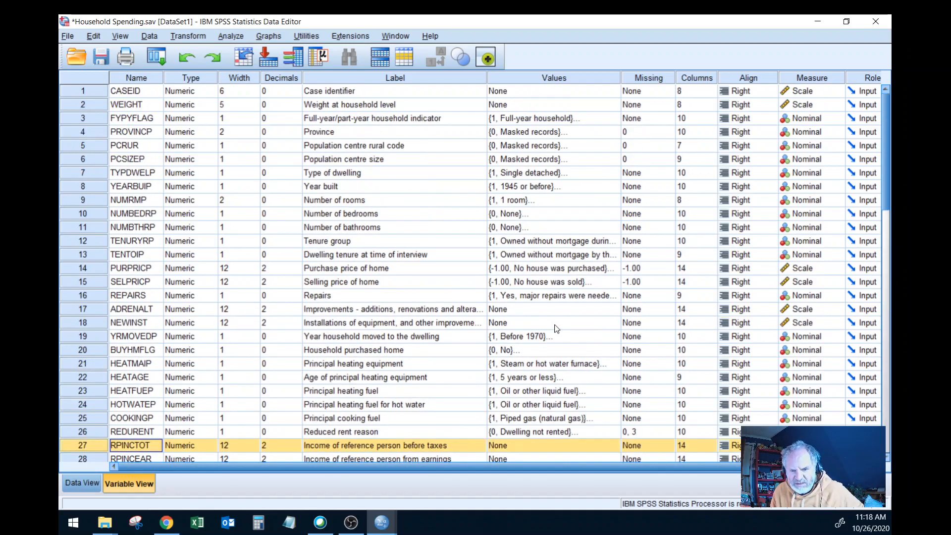
left_click(587, 242)
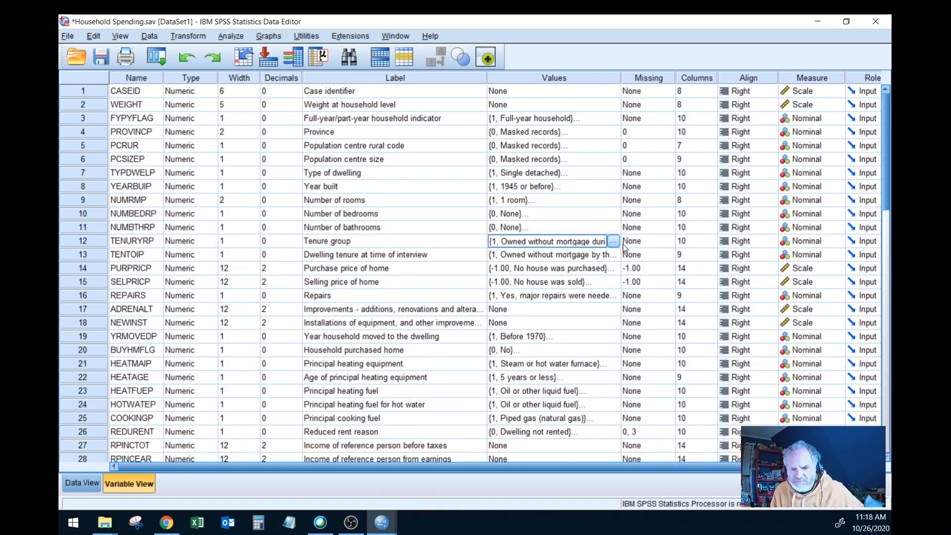
left_click(615, 242)
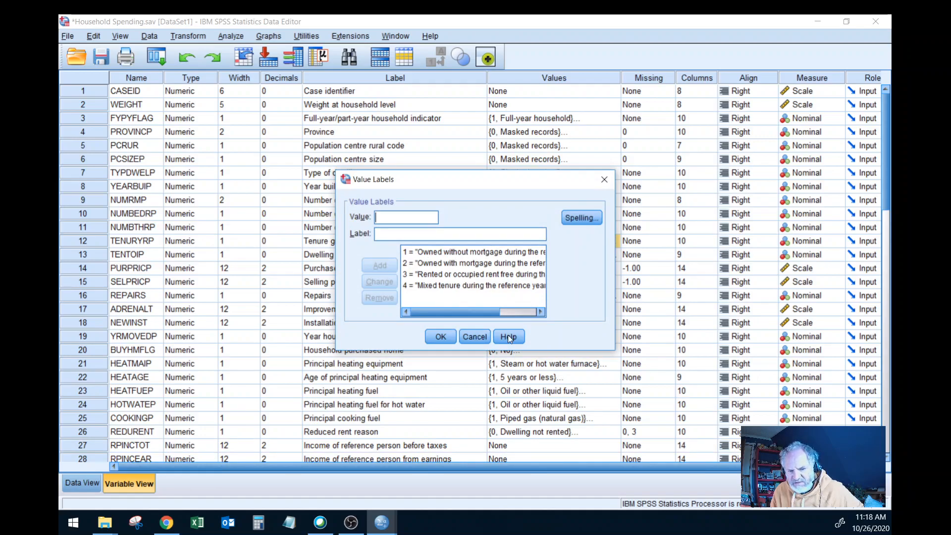
left_click(484, 340)
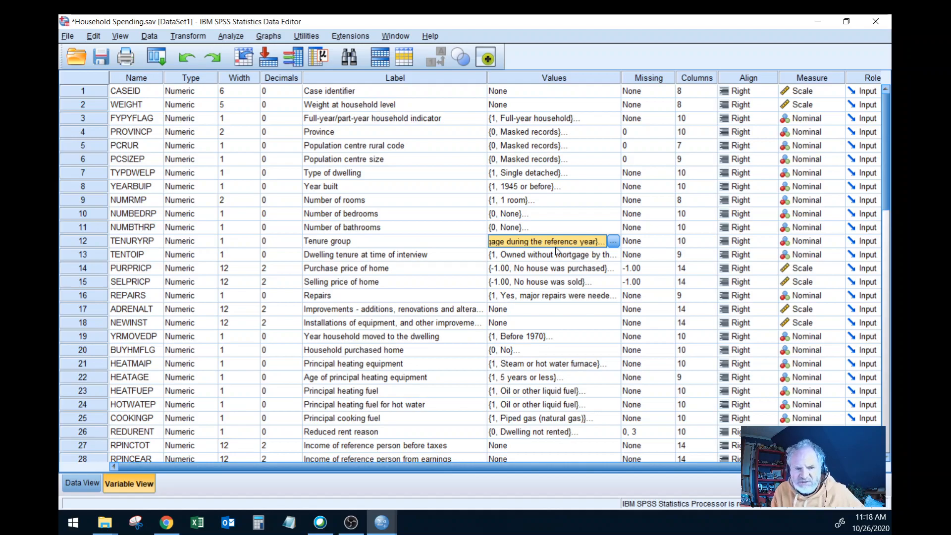
Step: Check the value labels of Type of dwelling [TYPDWELP], closing them without changes
left_click(608, 173)
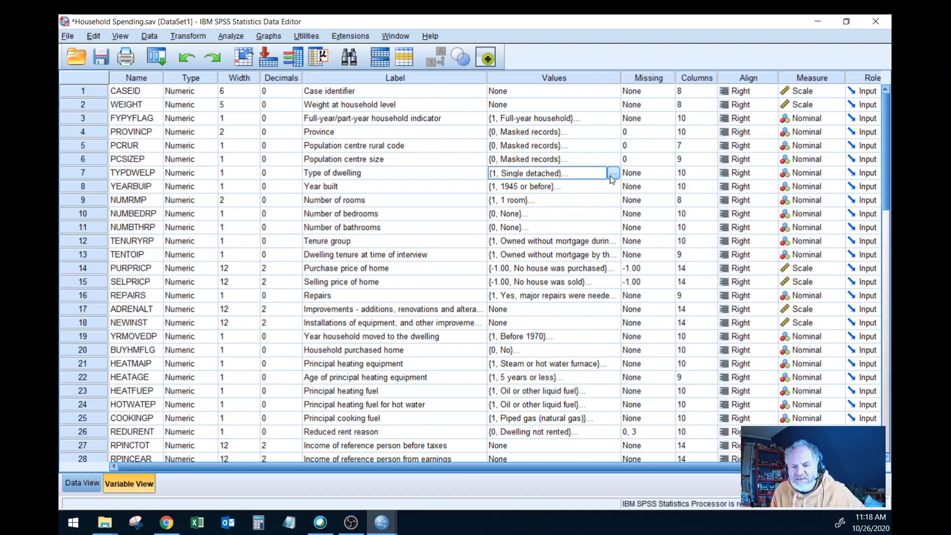
left_click(613, 172)
mouse_move(542, 265)
left_mouse_down()
mouse_move(536, 275)
mouse_move(534, 260)
left_mouse_up()
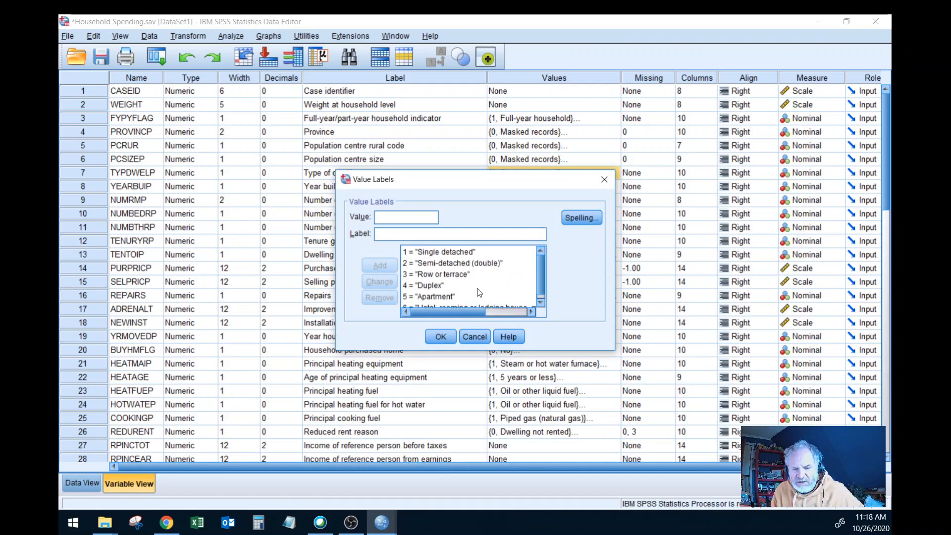
left_click(479, 337)
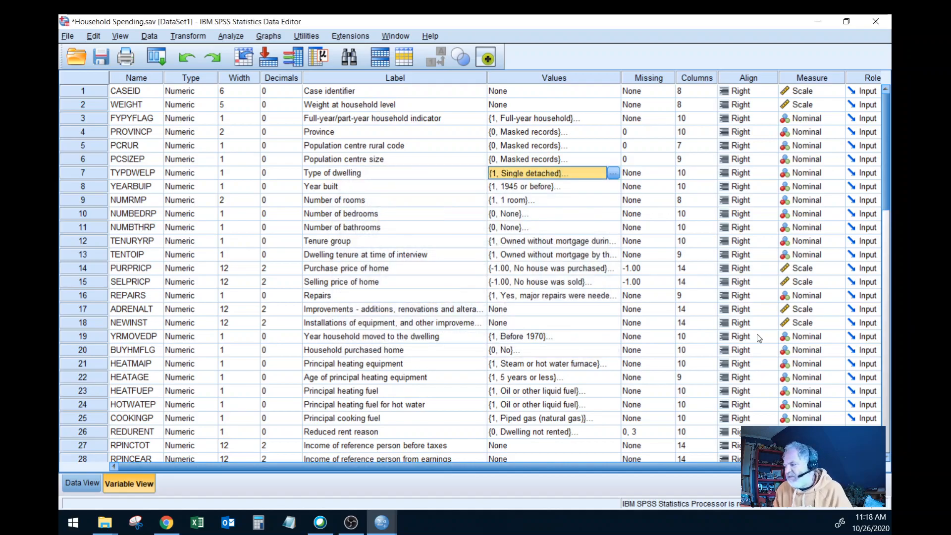